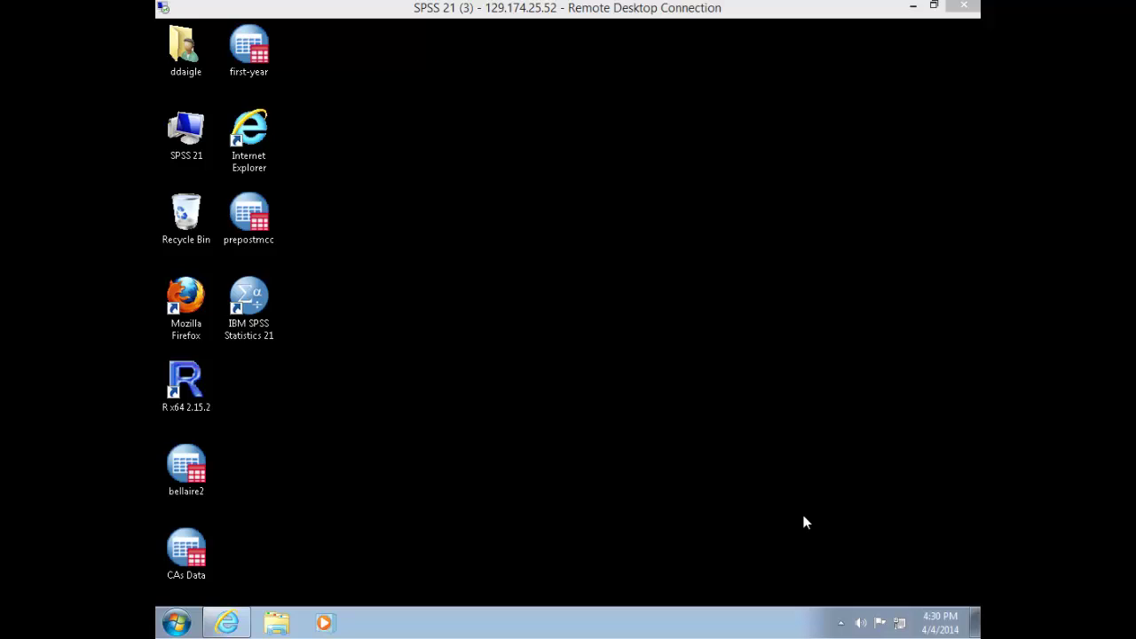
Step: Download NES2008.sav from the course's Data page in Blackboard and open it in SPSS
click(229, 624)
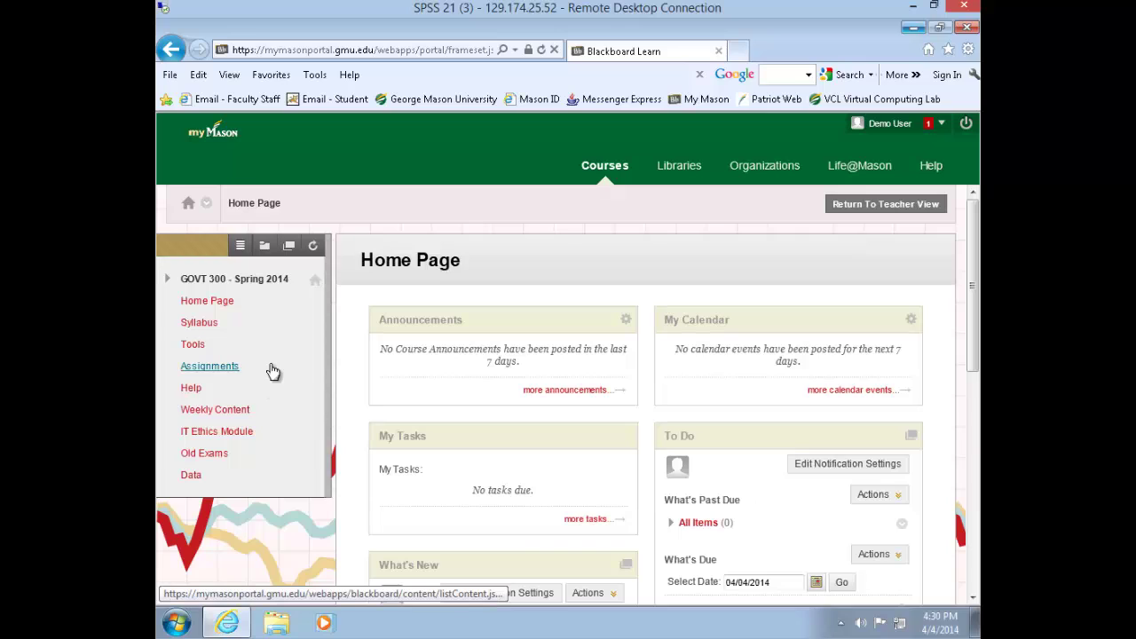
click(191, 476)
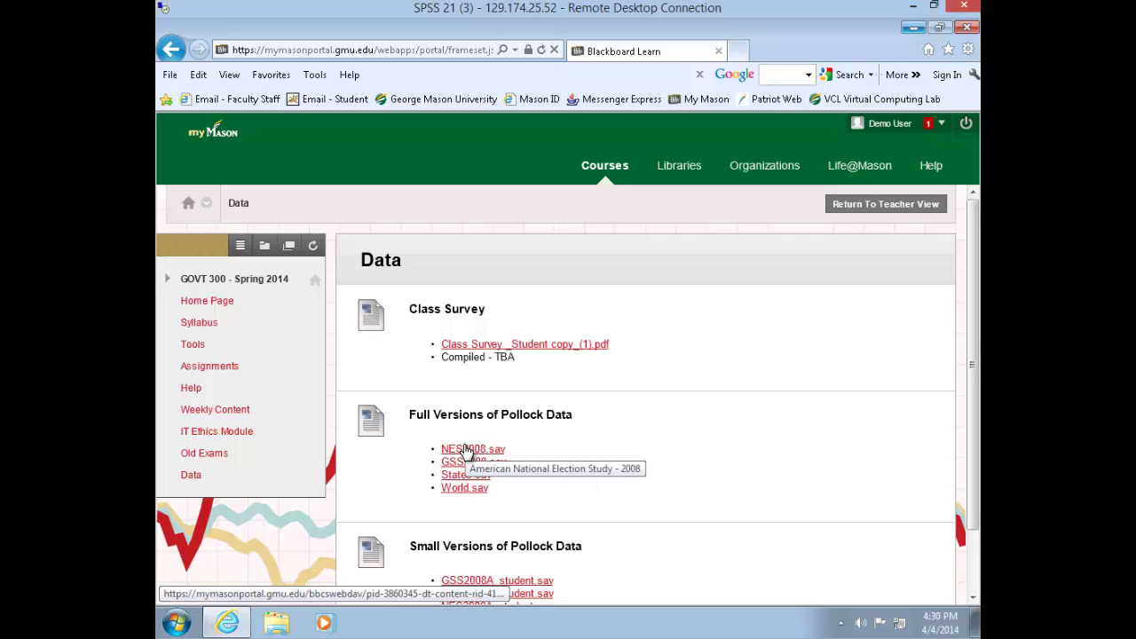
click(464, 450)
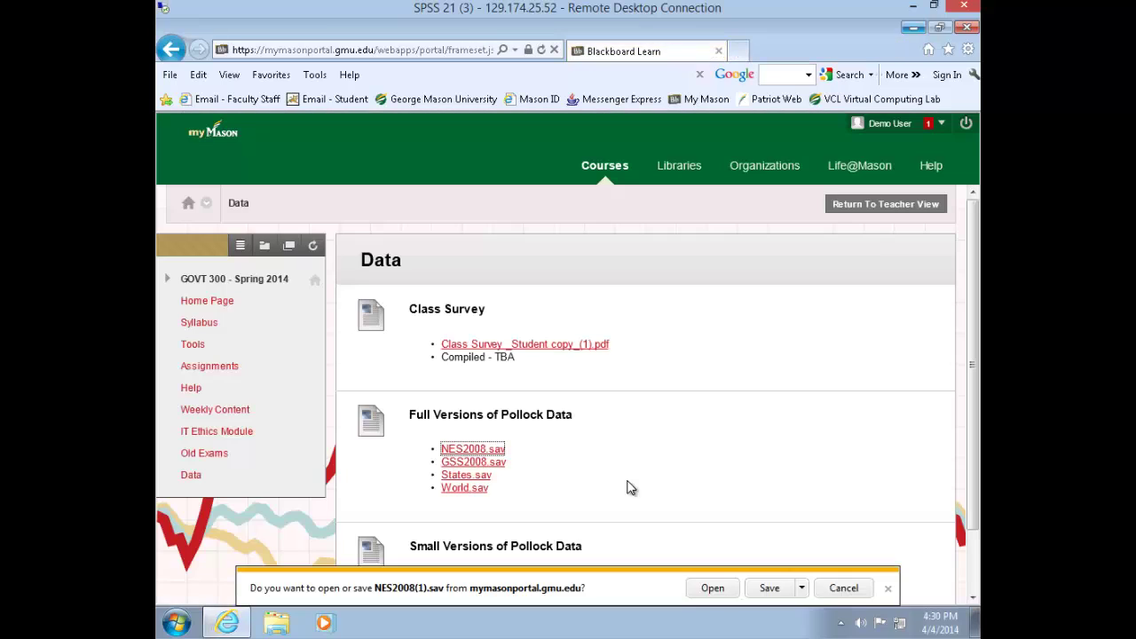
click(719, 589)
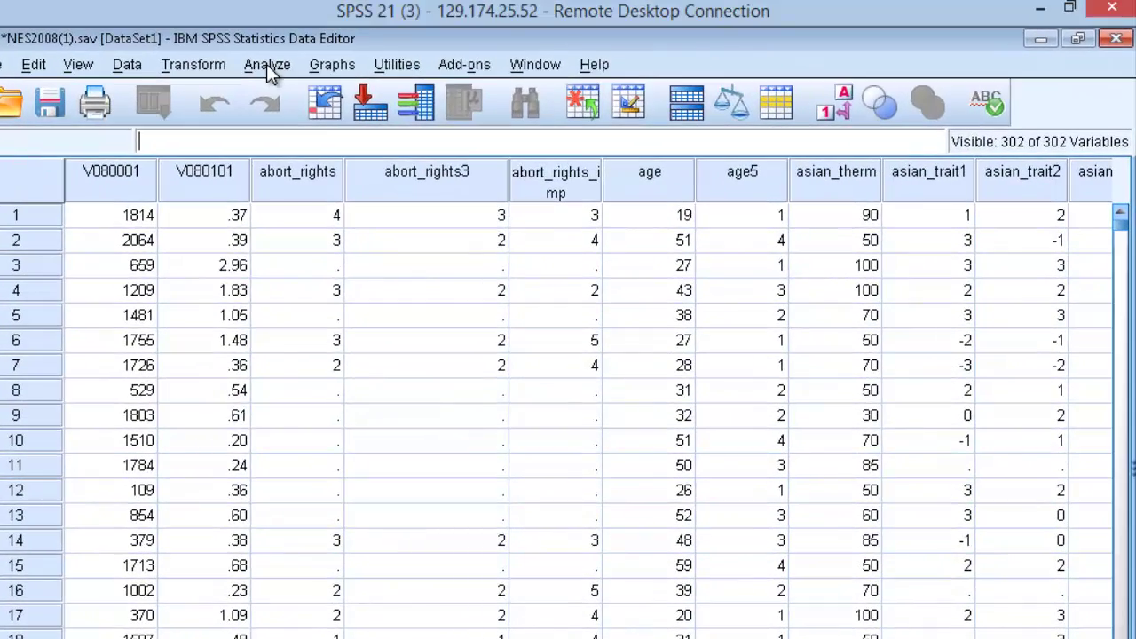
Step: Start a Frequencies analysis, listing variables by name in alphabetical order
click(266, 64)
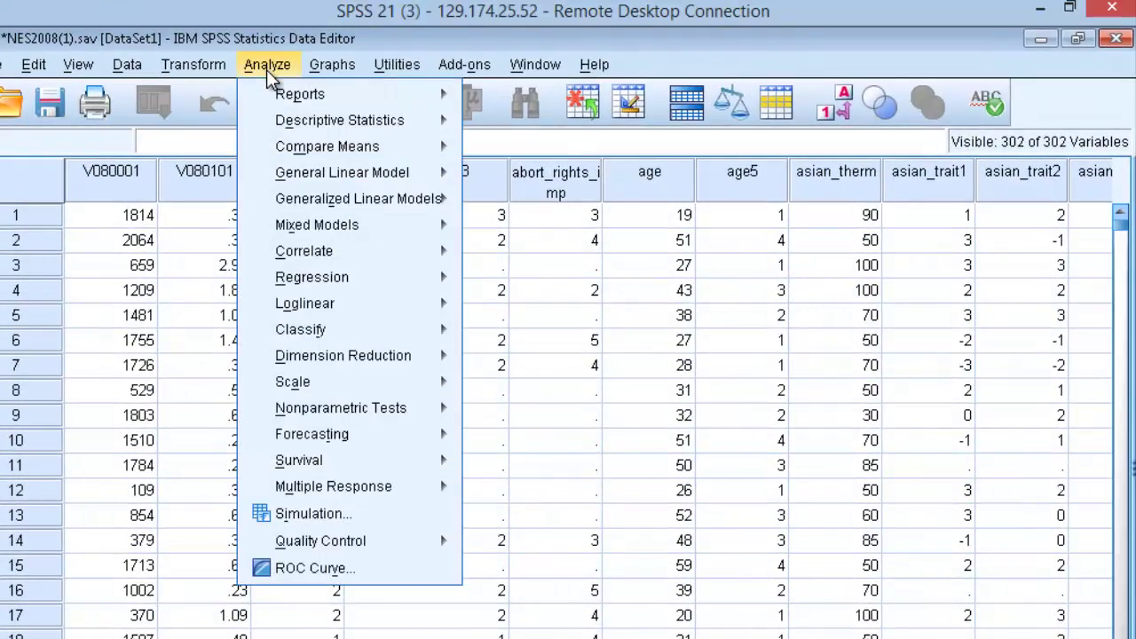
mouse_move(278, 129)
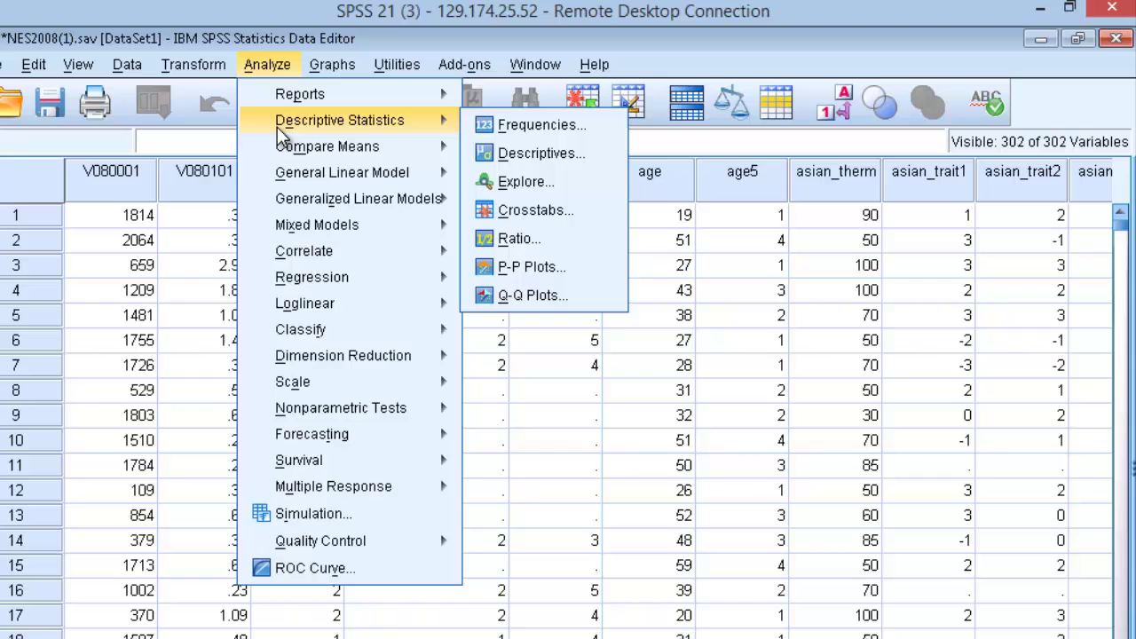
click(509, 127)
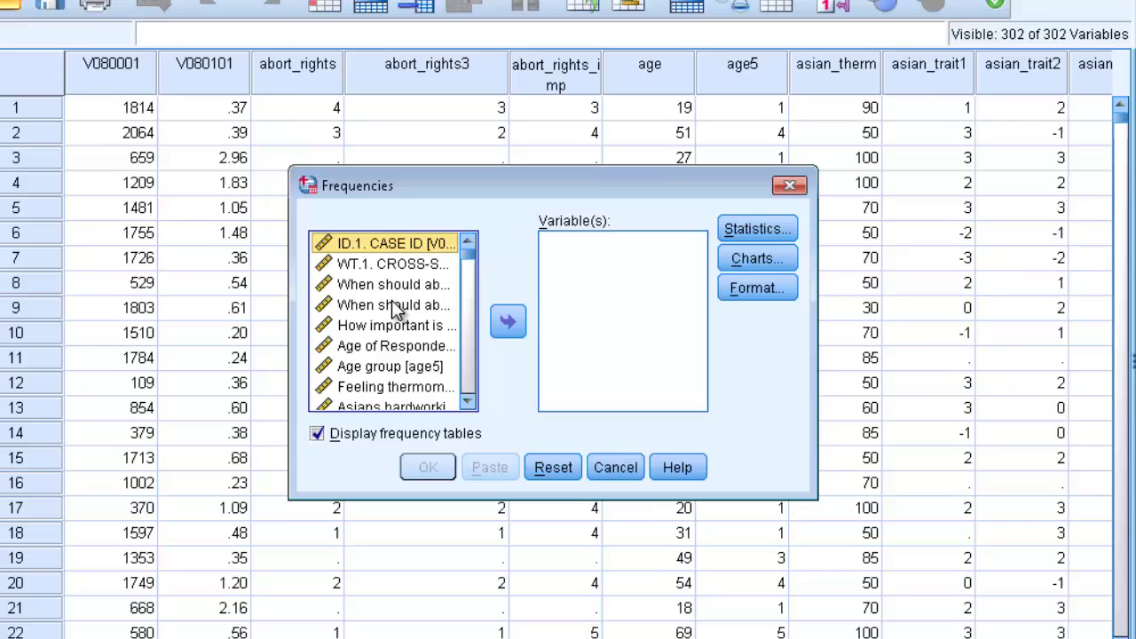
right_click(381, 414)
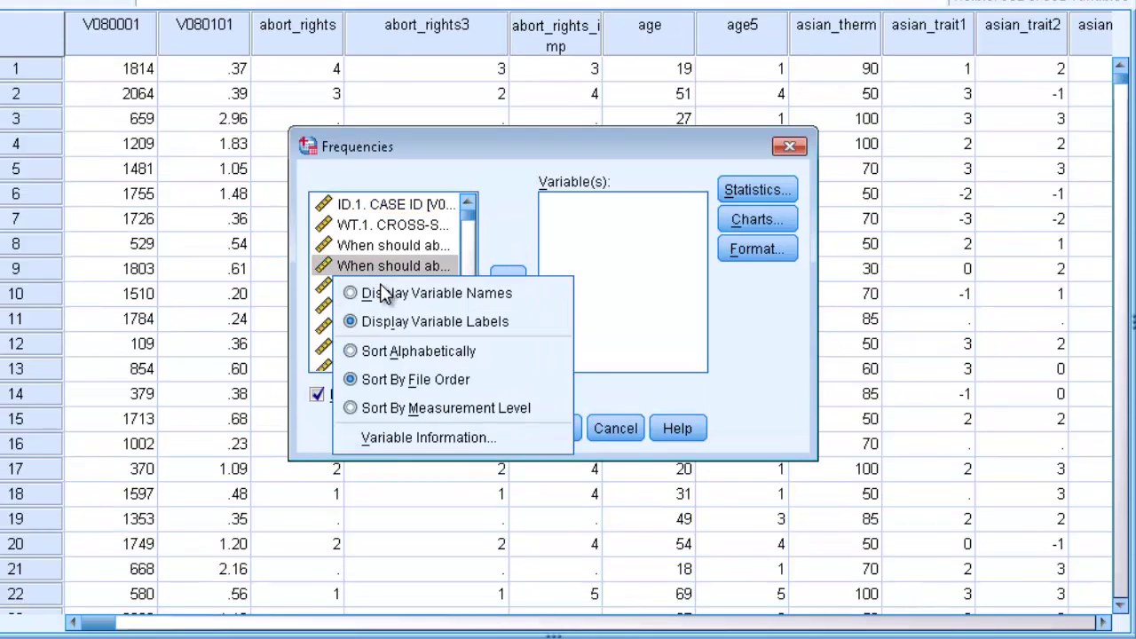
click(380, 293)
right_click(382, 286)
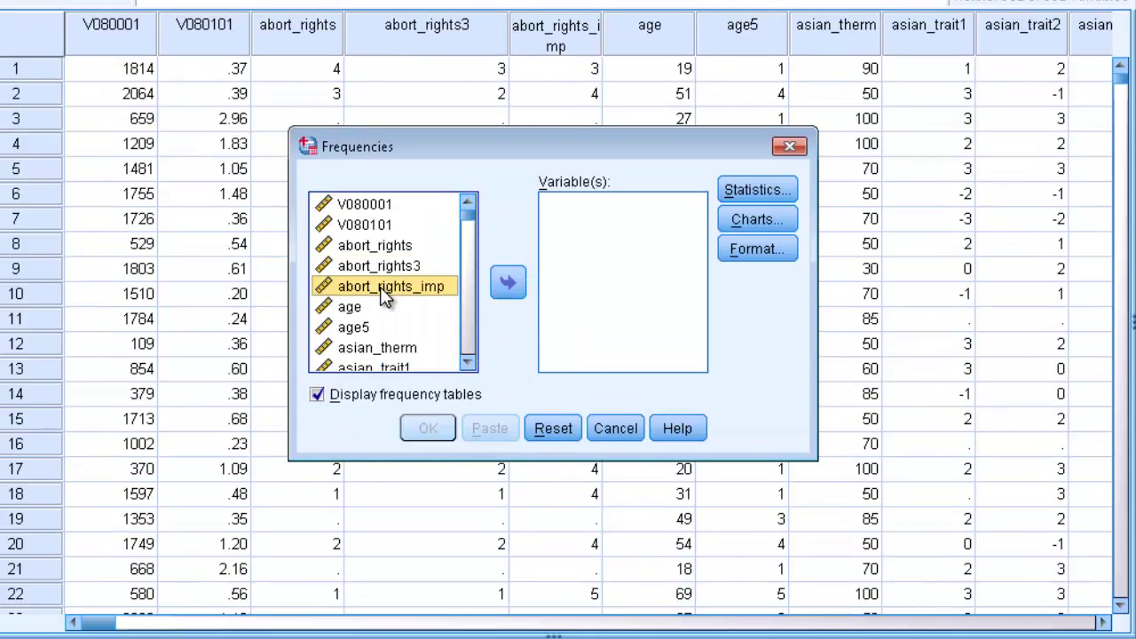
click(387, 373)
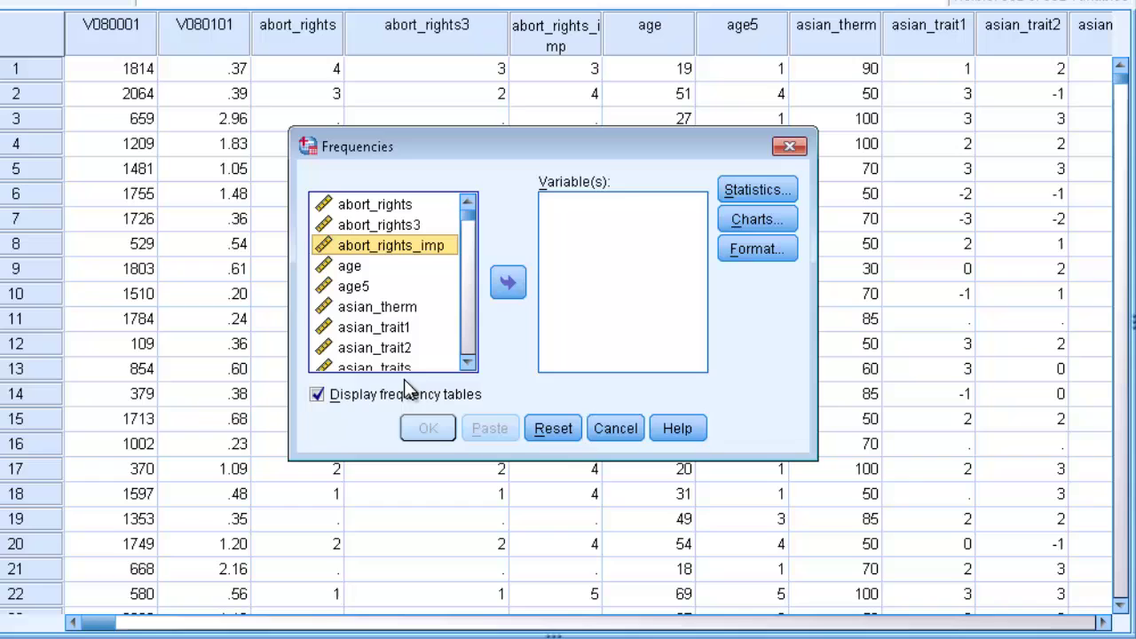
drag(809, 454, 883, 505)
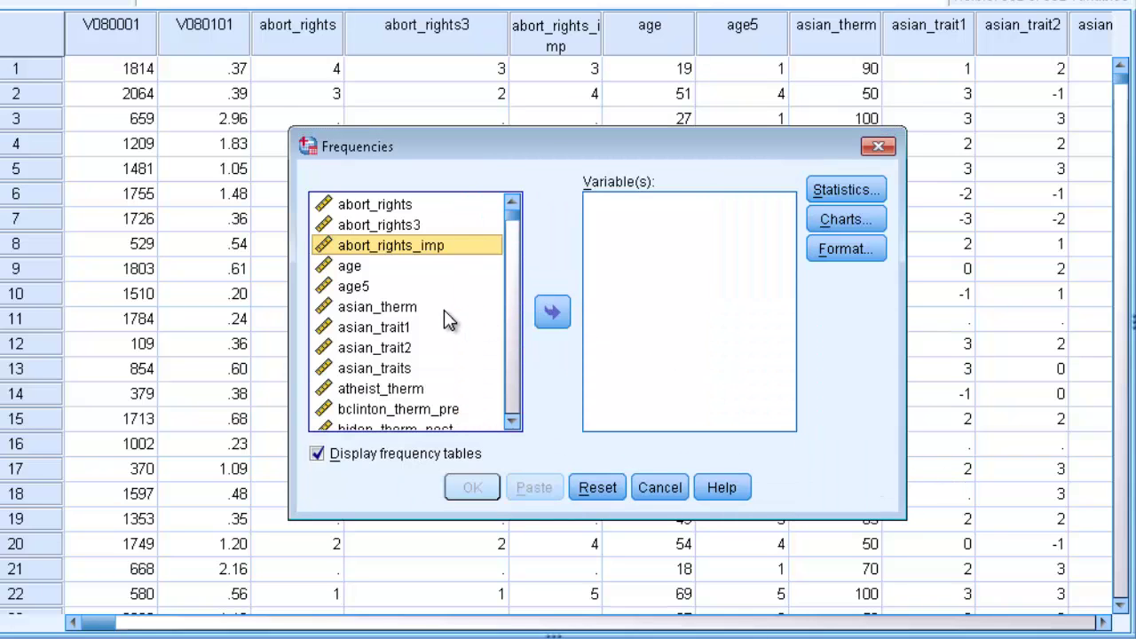
Step: Run Frequencies on employ_status with Mode requested as a statistic
click(400, 309)
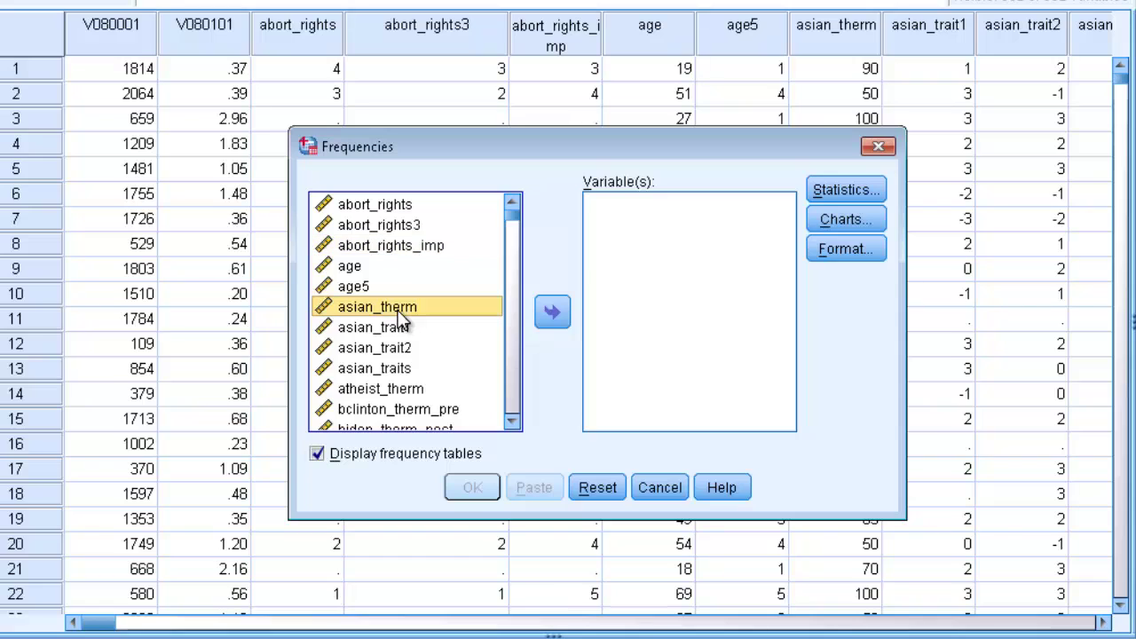
key(e)
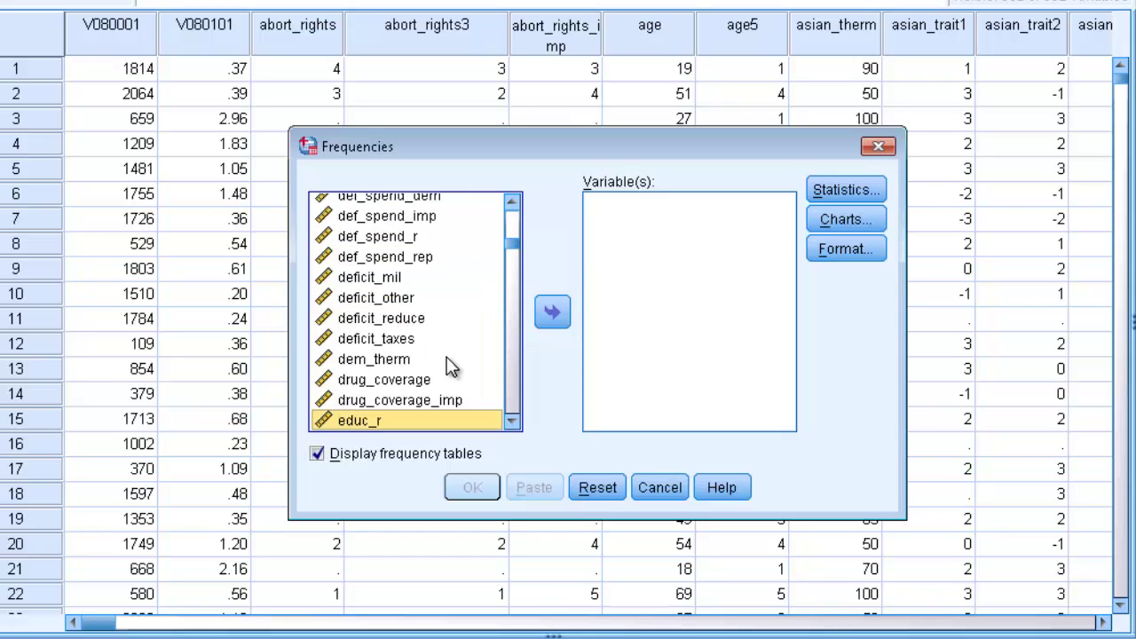
drag(513, 420, 513, 421)
click(396, 374)
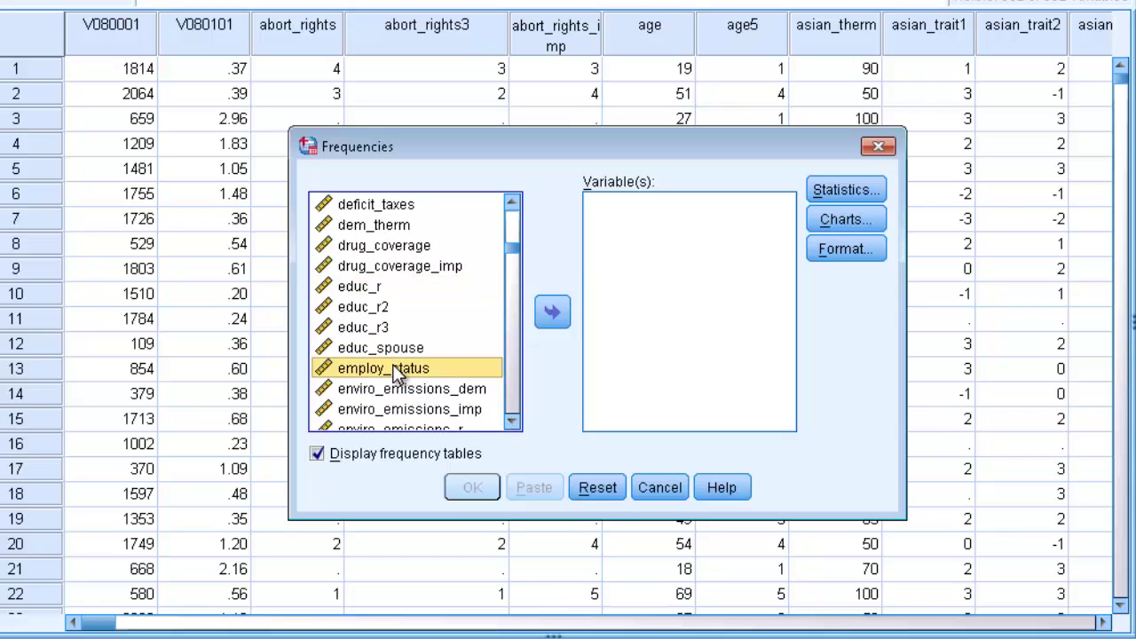
click(551, 315)
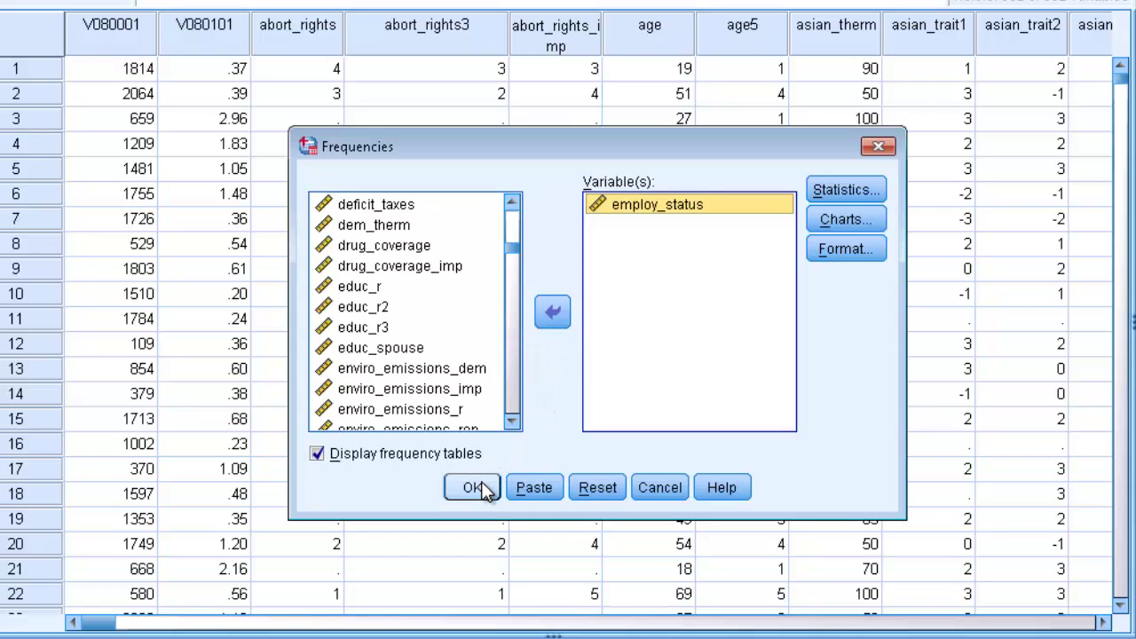
click(848, 191)
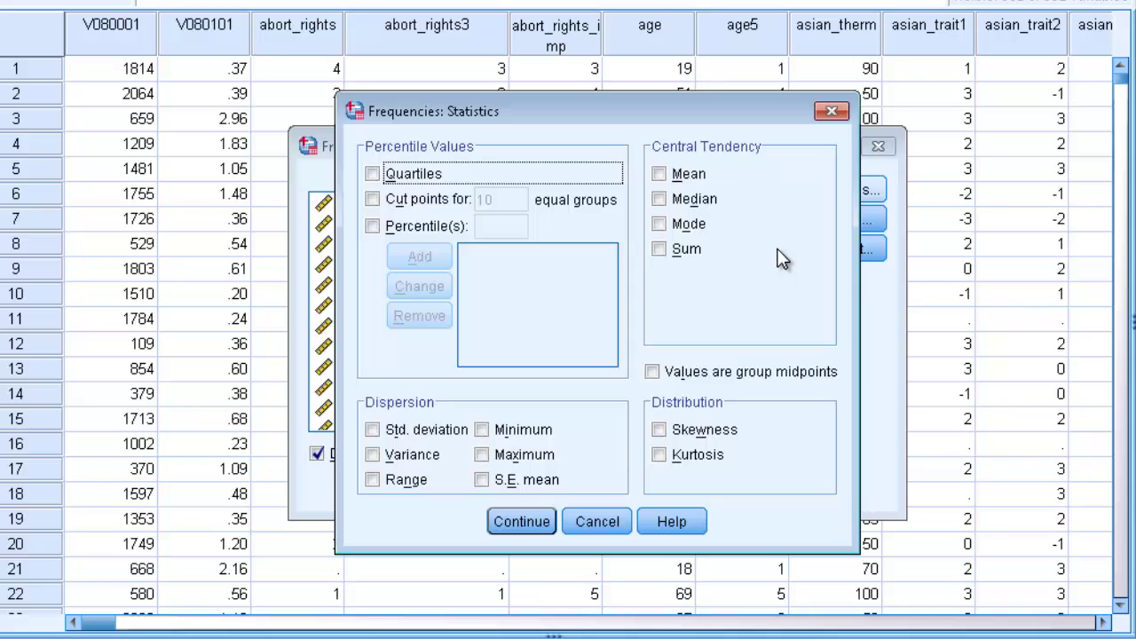
click(658, 225)
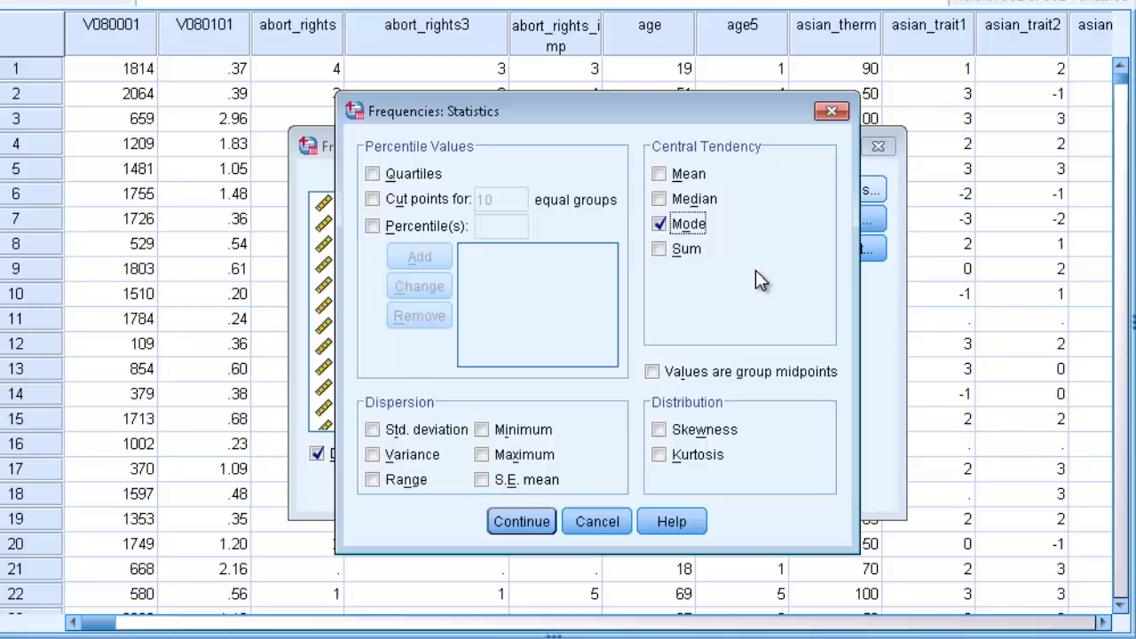
click(532, 524)
click(472, 487)
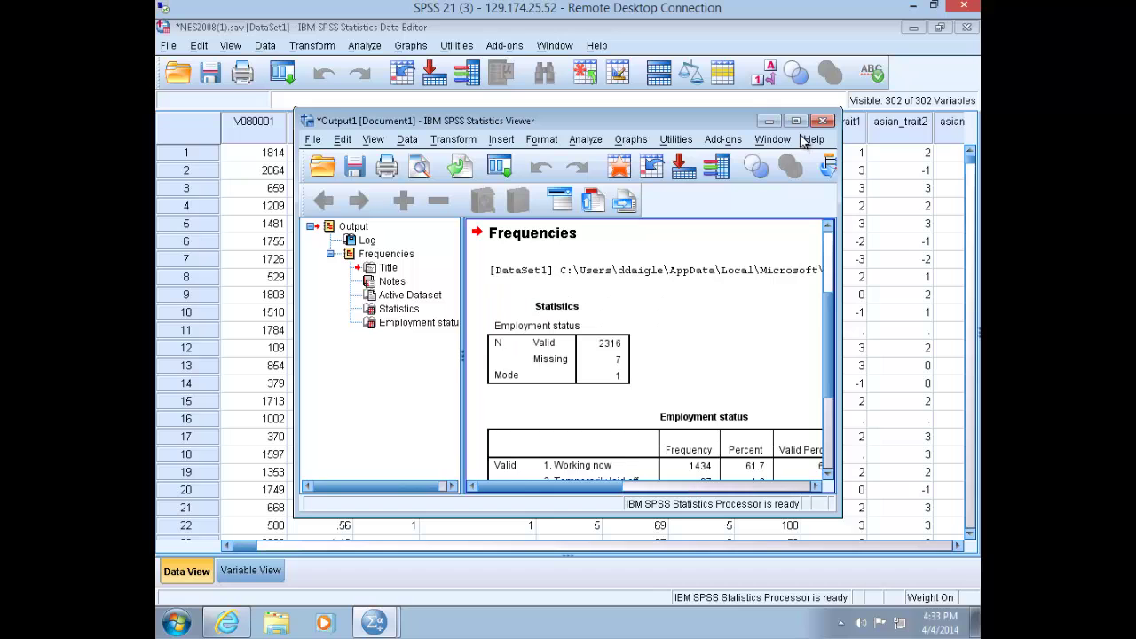
Step: Maximize the Statistics Viewer to read the employment status frequency table
click(796, 122)
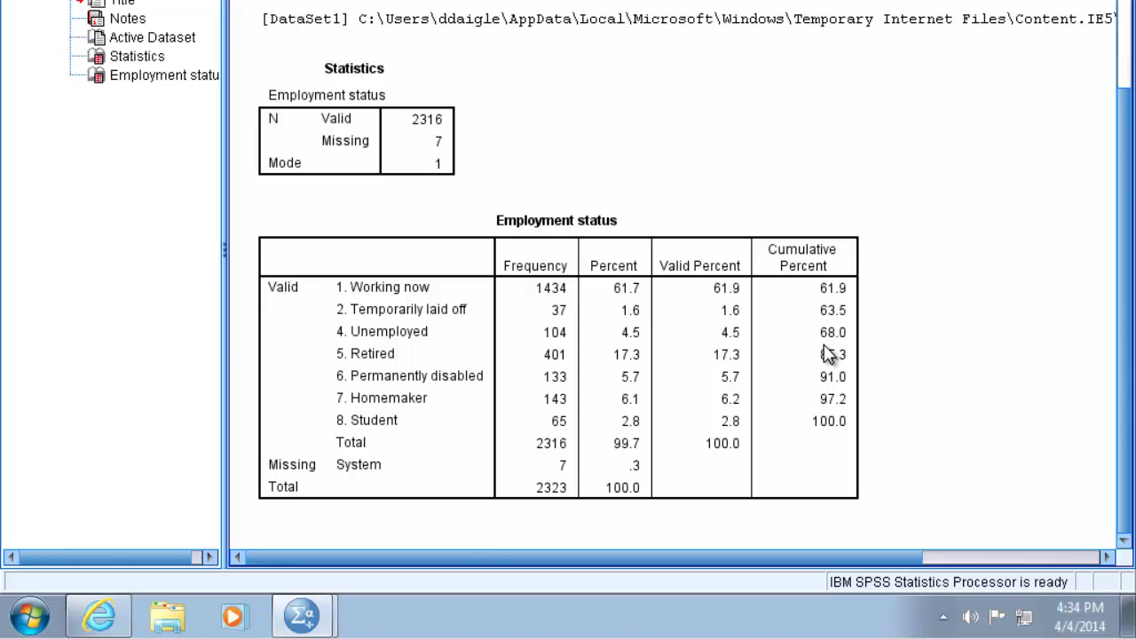
click(728, 344)
scroll(728, 345, up, 3)
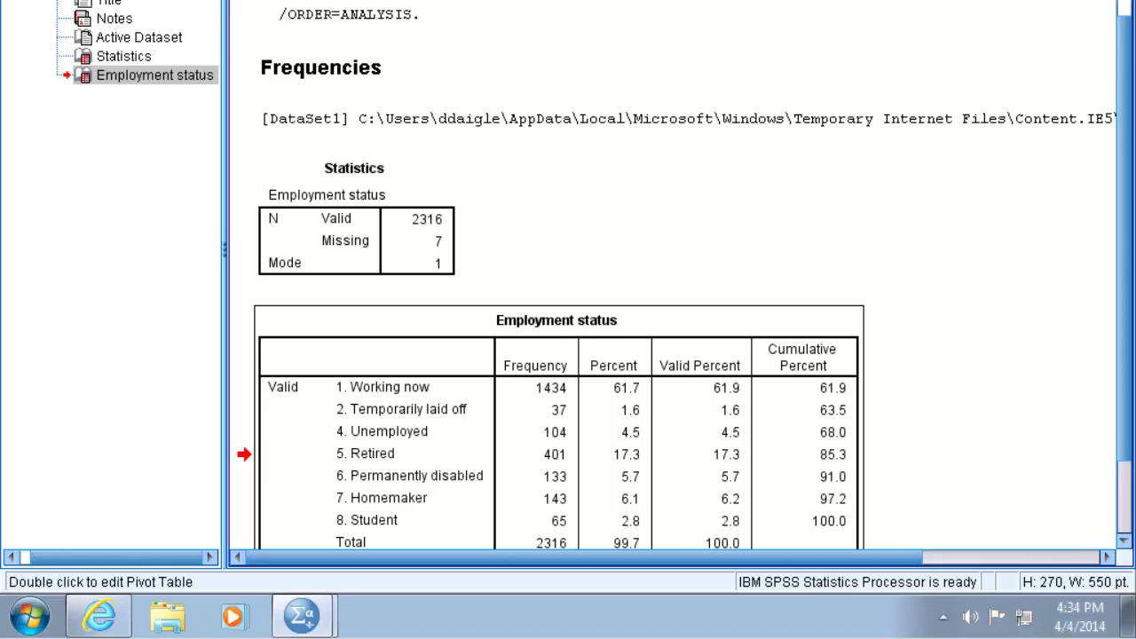
click(901, 459)
scroll(903, 458, down, 3)
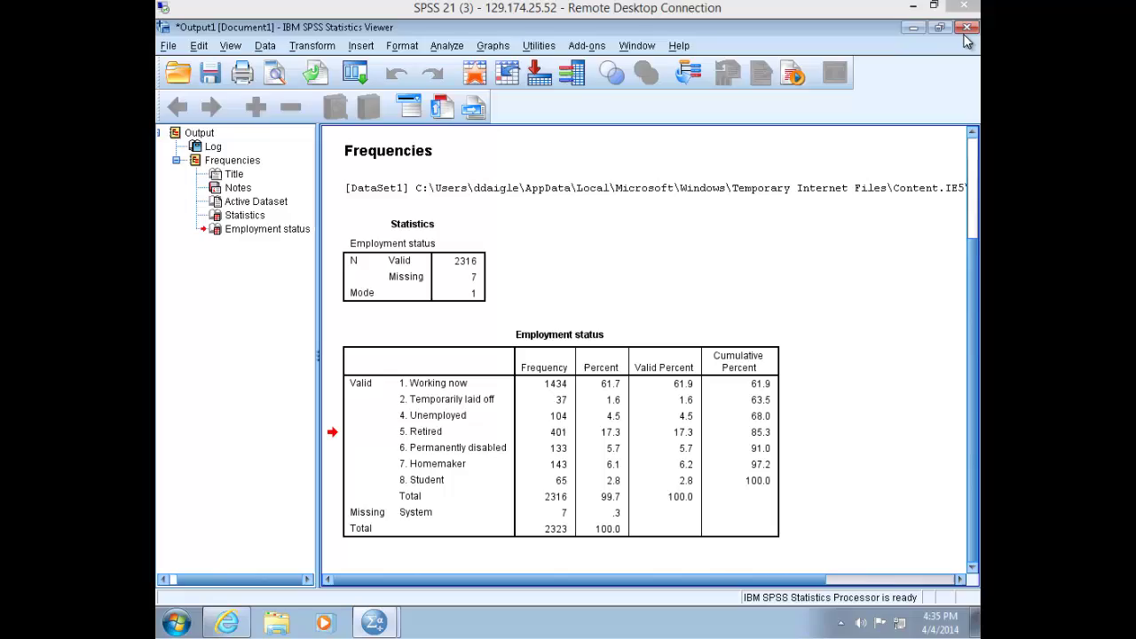
Step: Return to the data, start Frequencies again and remove employ_status from Variable(s)
click(915, 31)
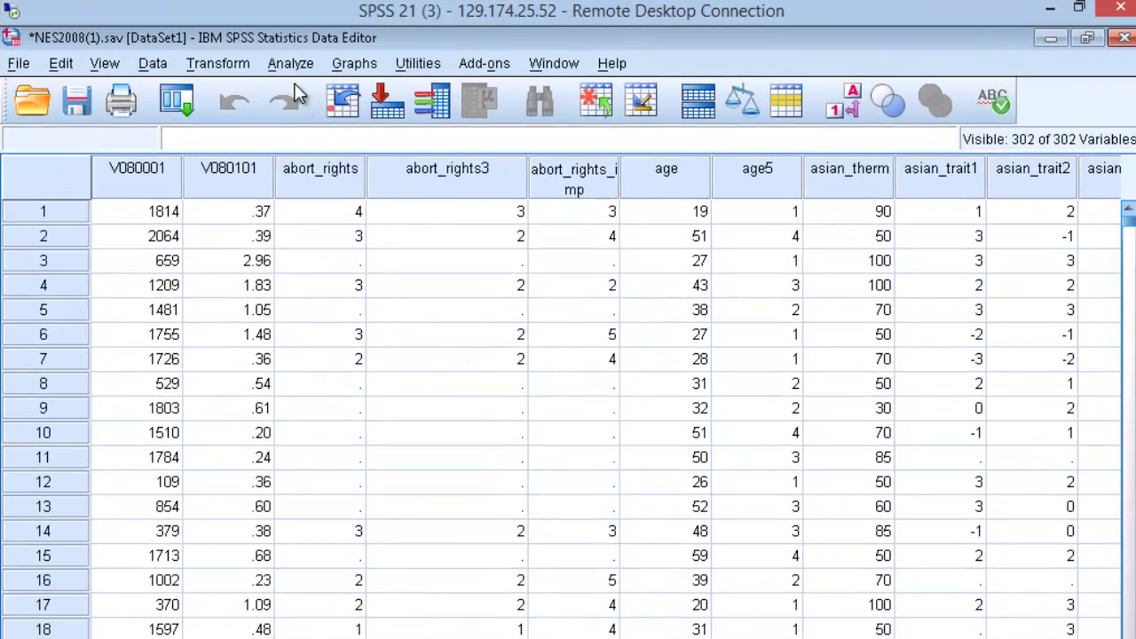
click(290, 63)
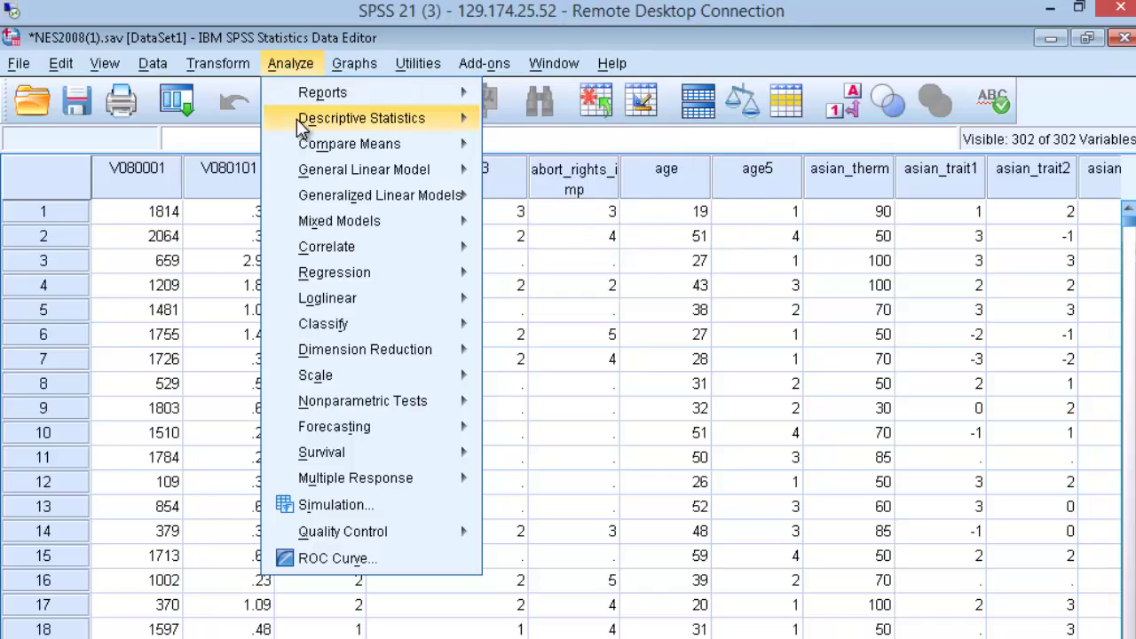
mouse_move(300, 124)
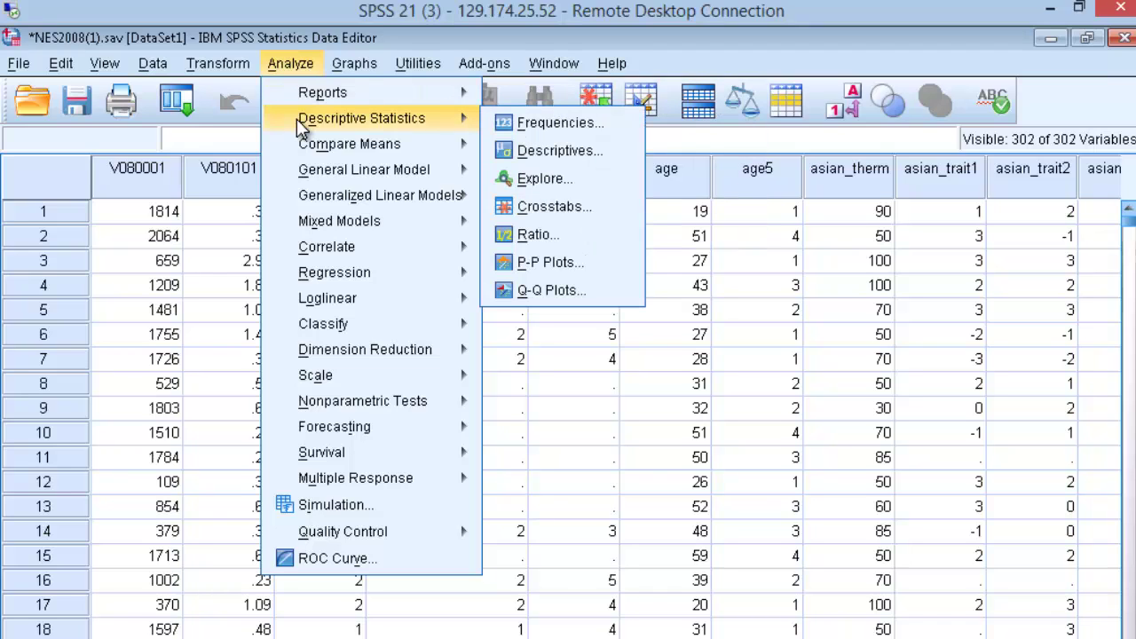
click(523, 129)
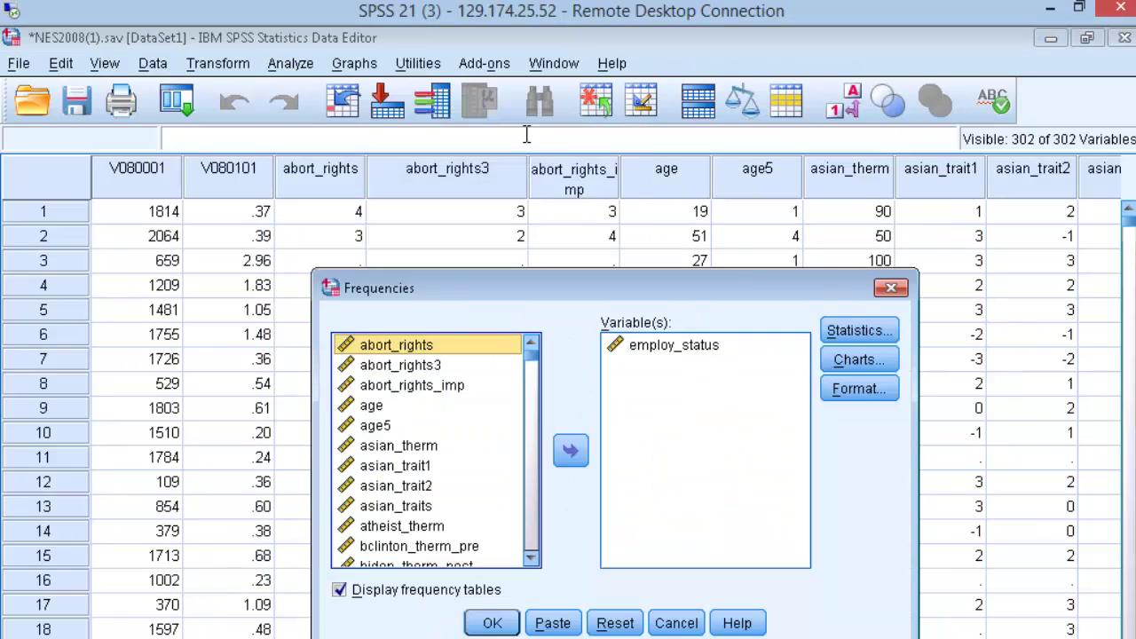
click(640, 352)
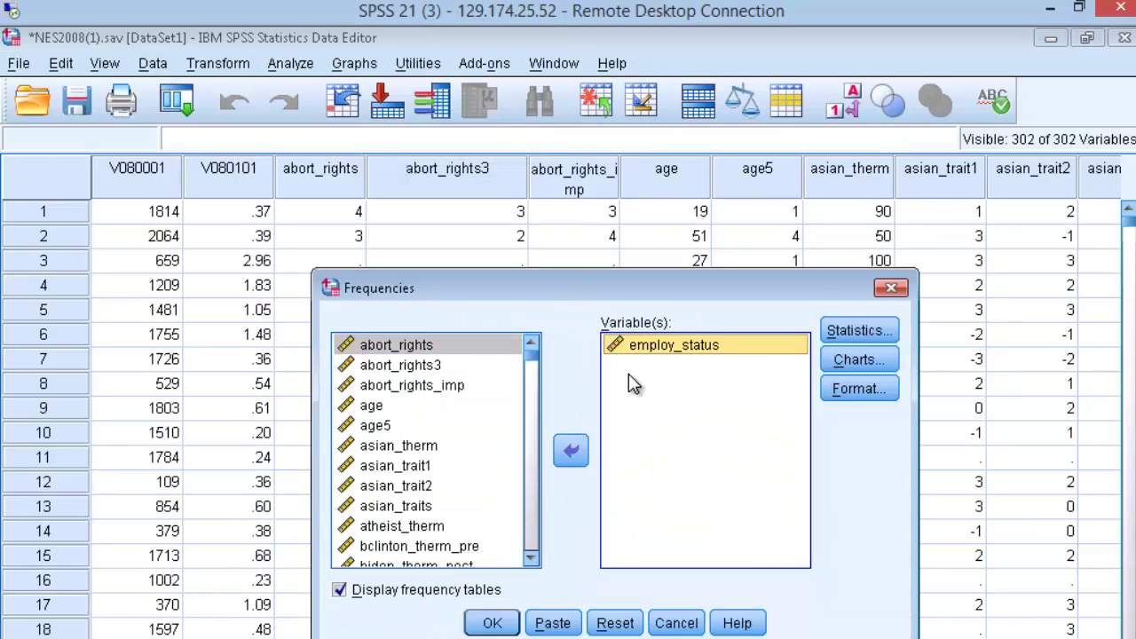
click(571, 457)
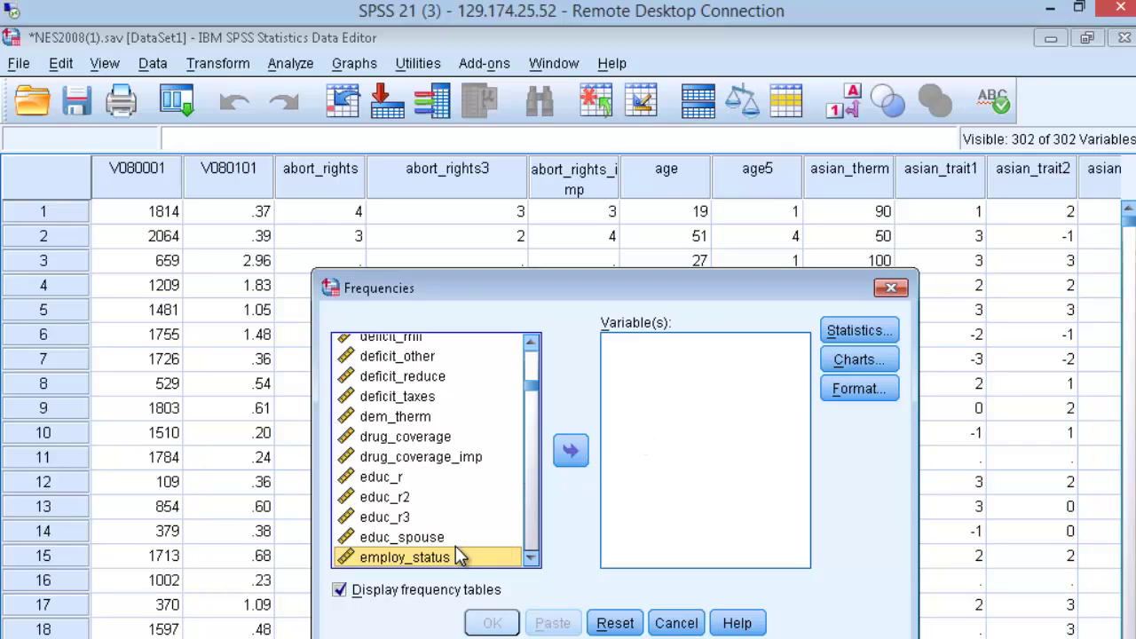
Step: Move educ_r3 into Variable(s) and bring up its Statistics options
key(Up)
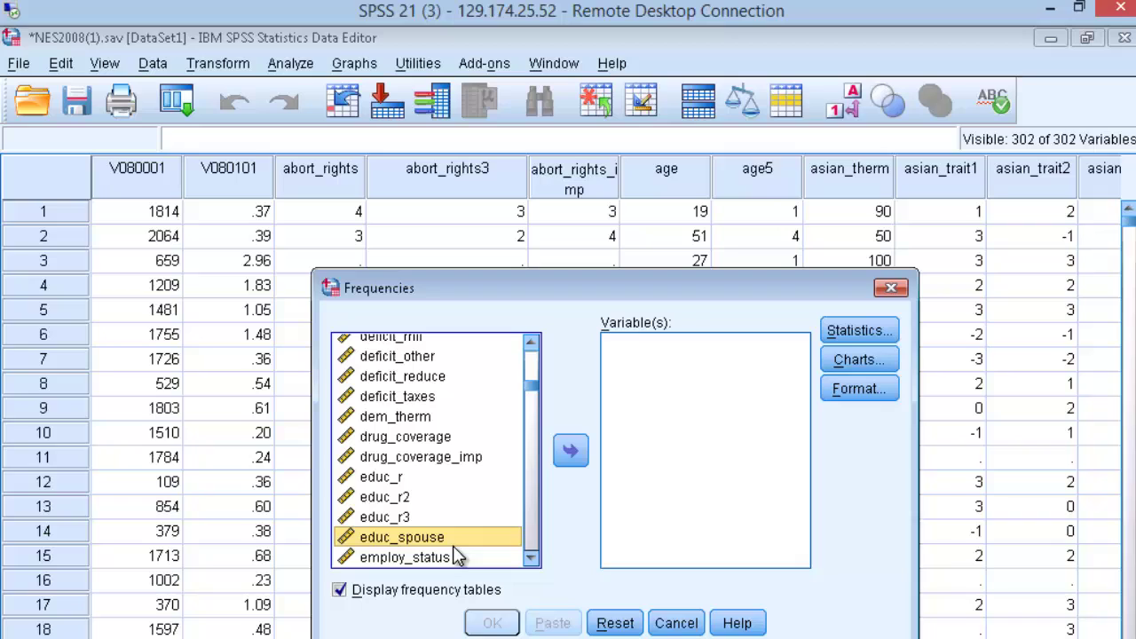
click(410, 520)
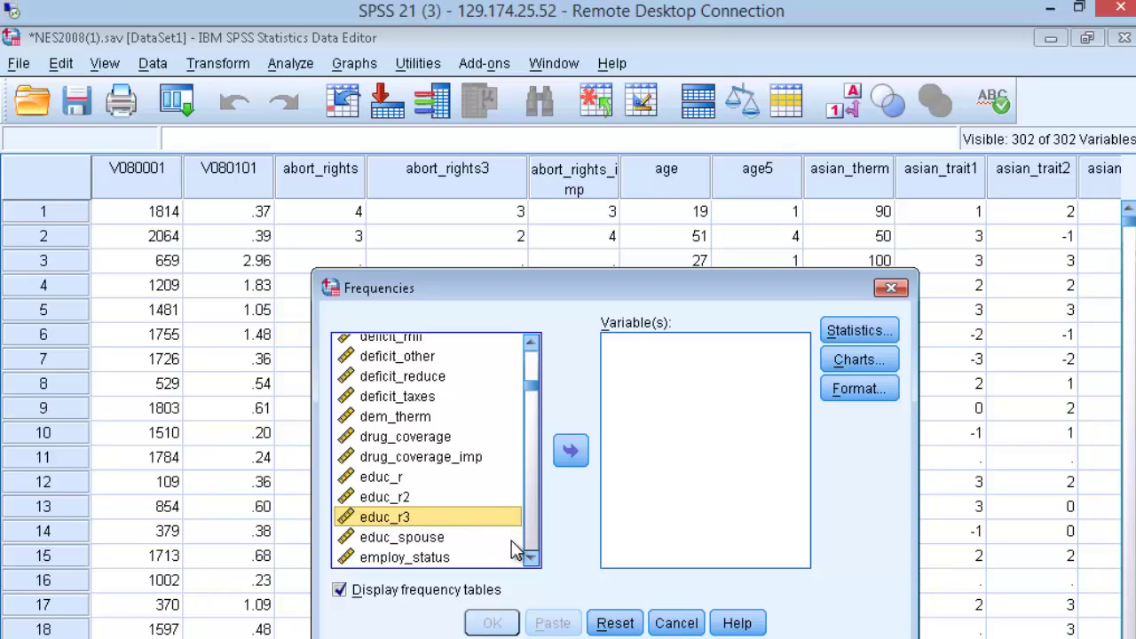
click(570, 451)
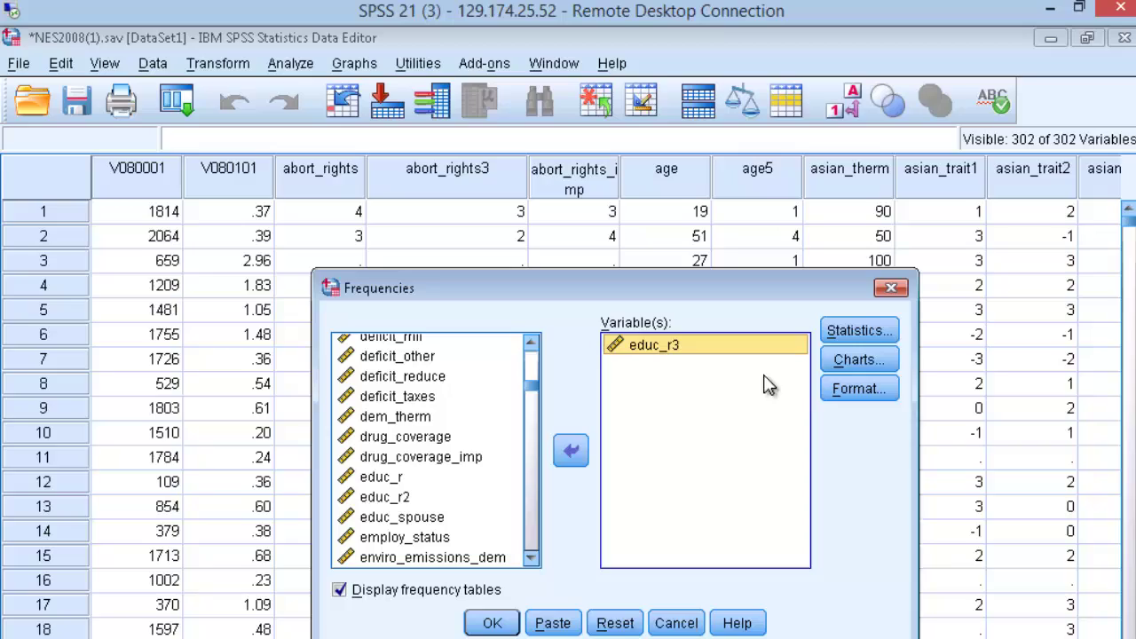
click(861, 331)
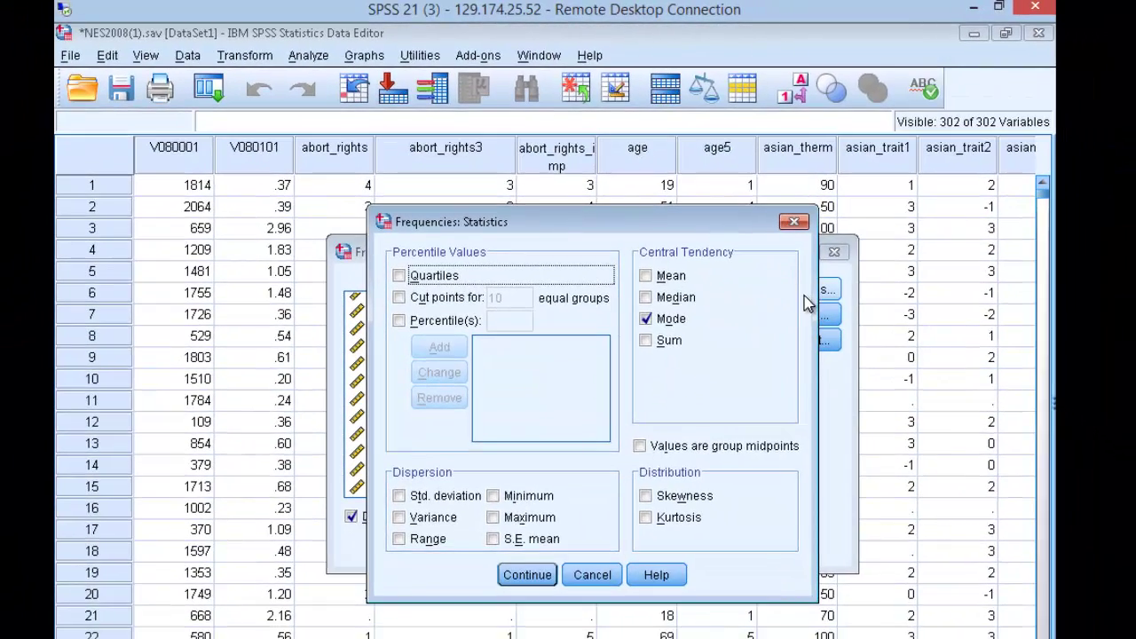
Step: Tick Median, Quartiles, Range, Minimum and Maximum for educ_r3 and confirm
click(646, 298)
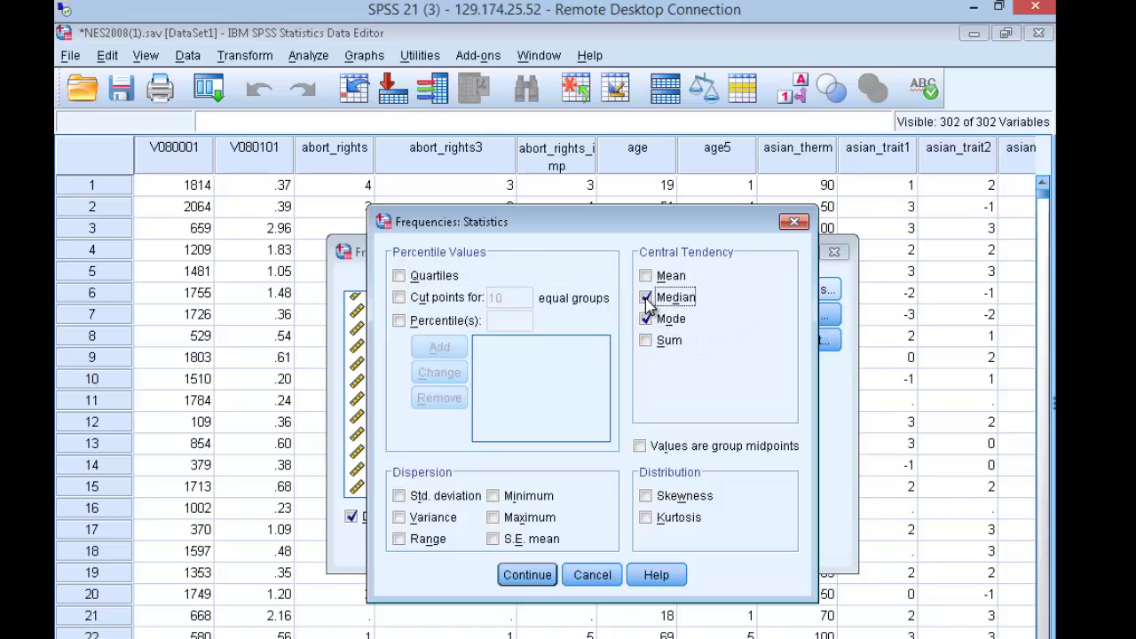
click(399, 276)
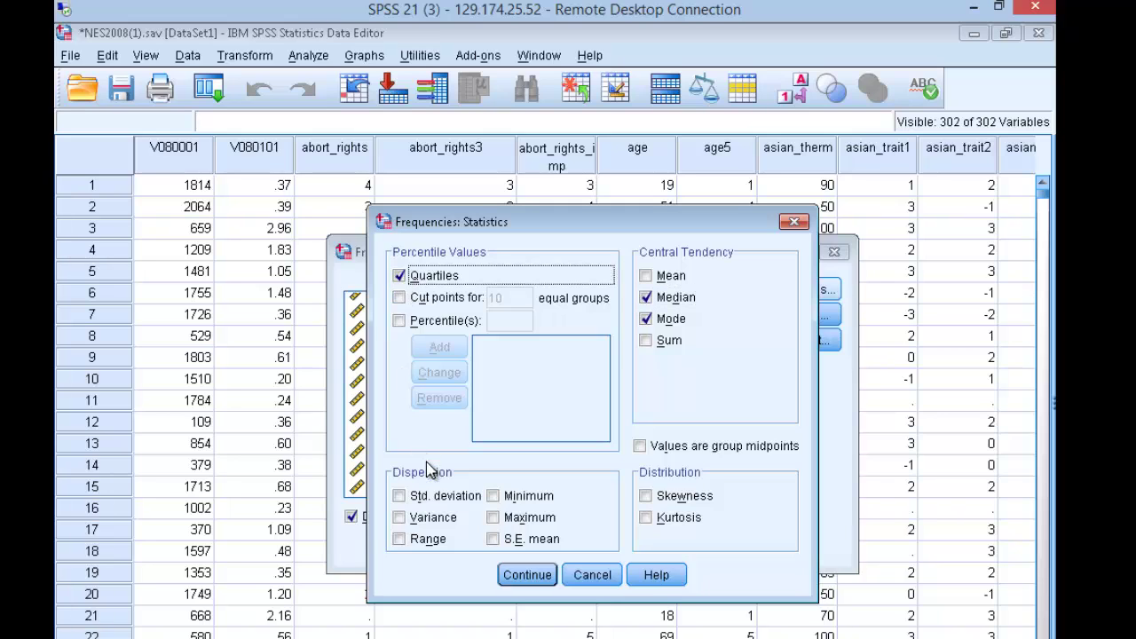
click(402, 538)
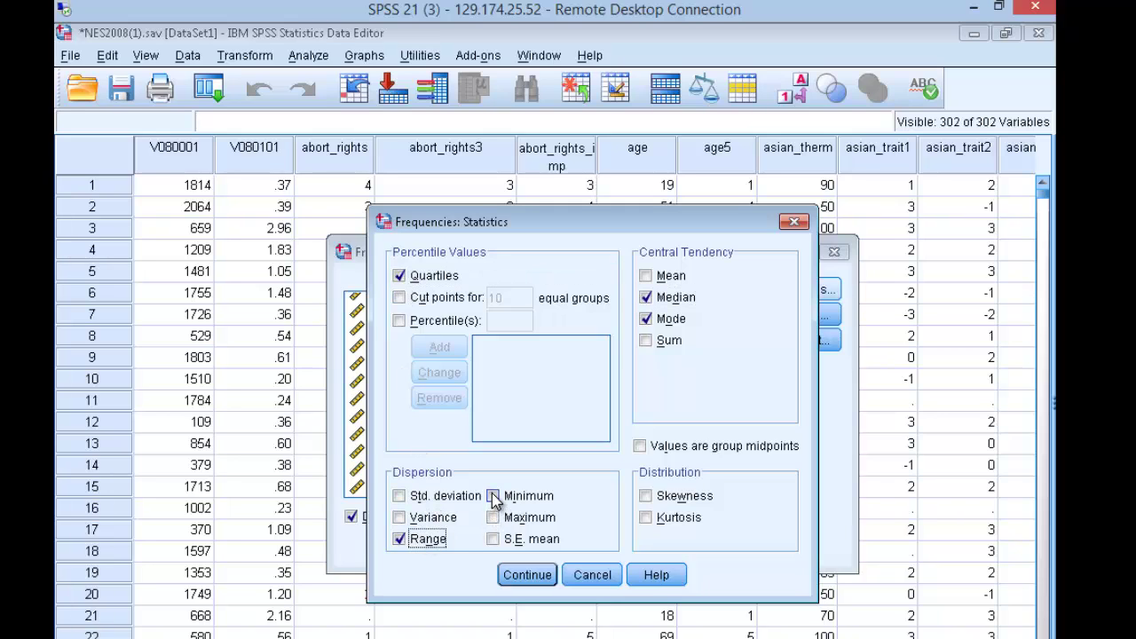
click(494, 496)
click(493, 517)
click(526, 575)
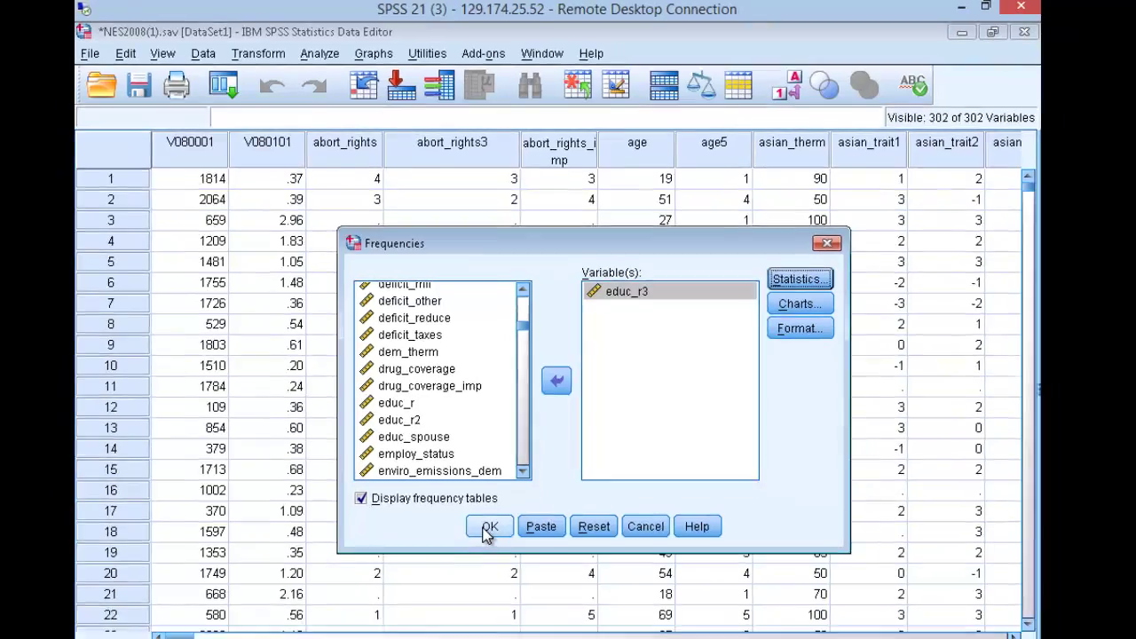
Step: Run Frequencies for educ_r3 and maximize the Output Viewer to show its results
click(487, 530)
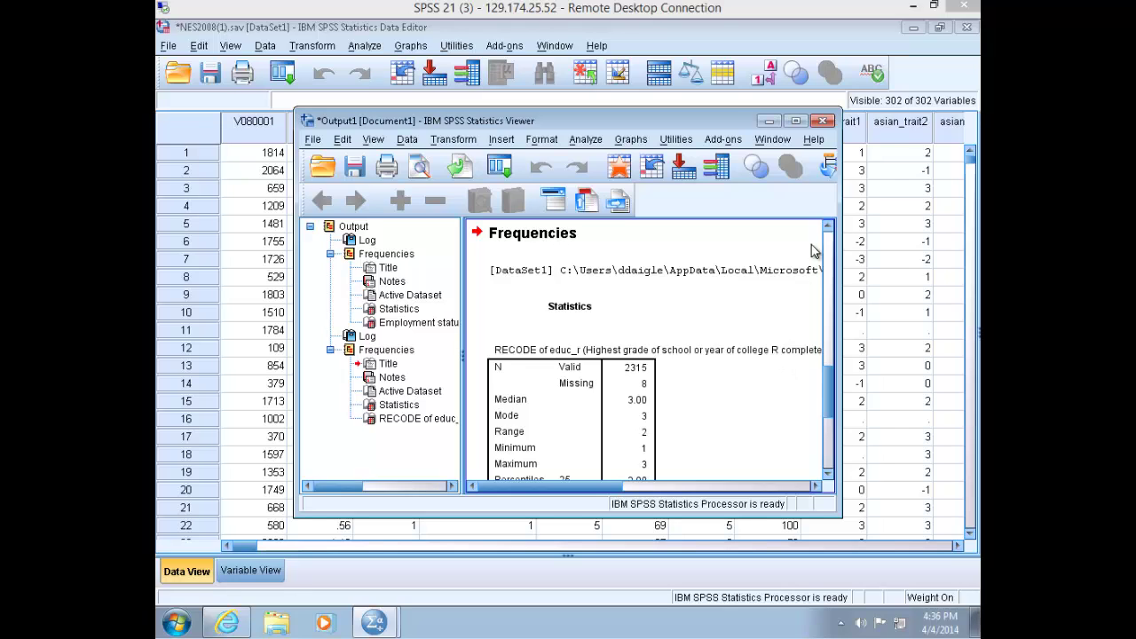
click(796, 121)
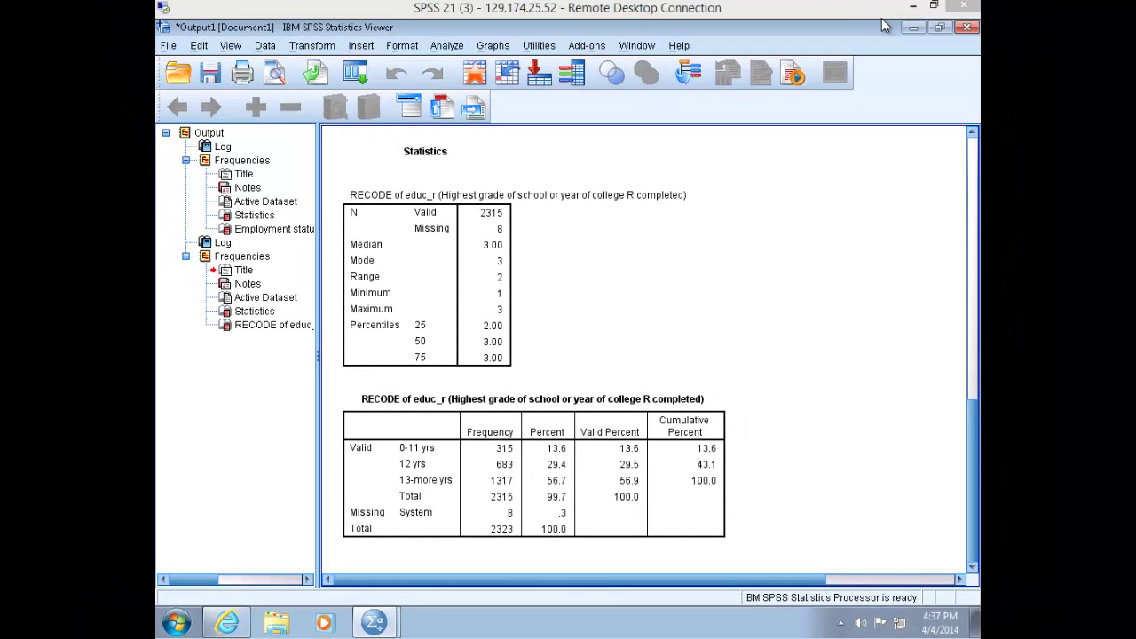
Step: Put the output away, start a new Frequencies analysis and remove educ_r3 from Variable(s)
click(940, 29)
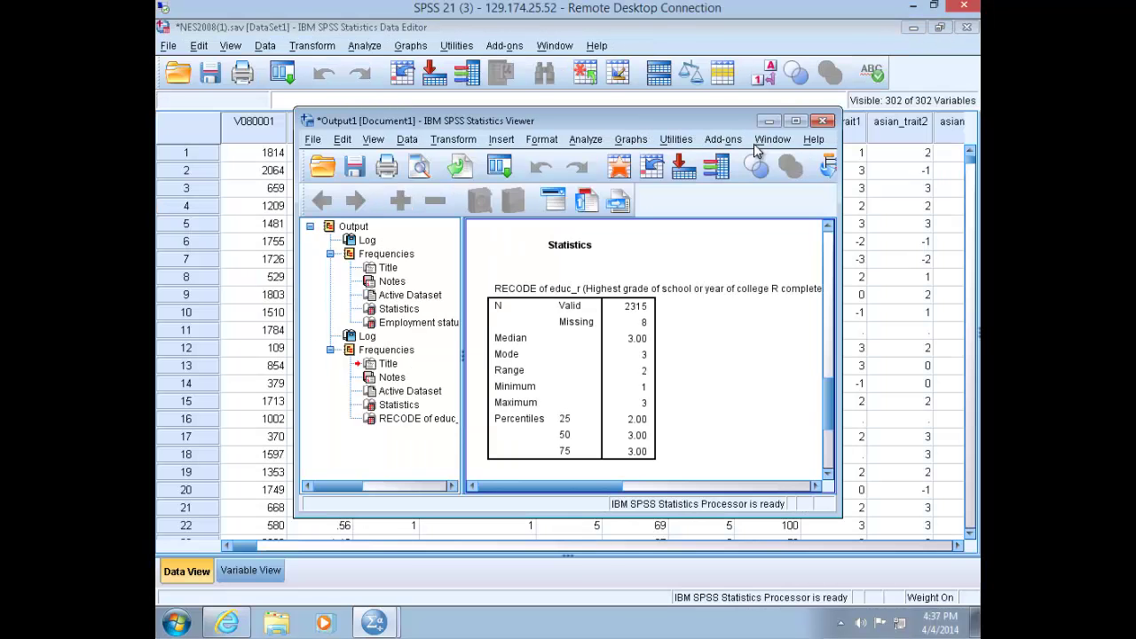
click(769, 121)
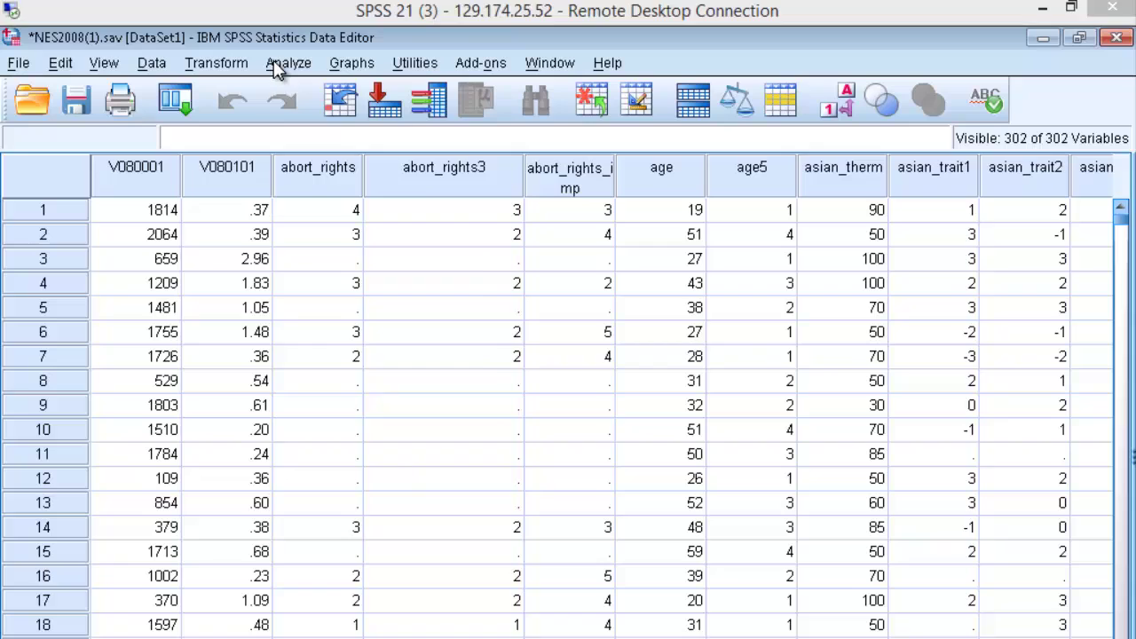
click(277, 71)
mouse_move(293, 126)
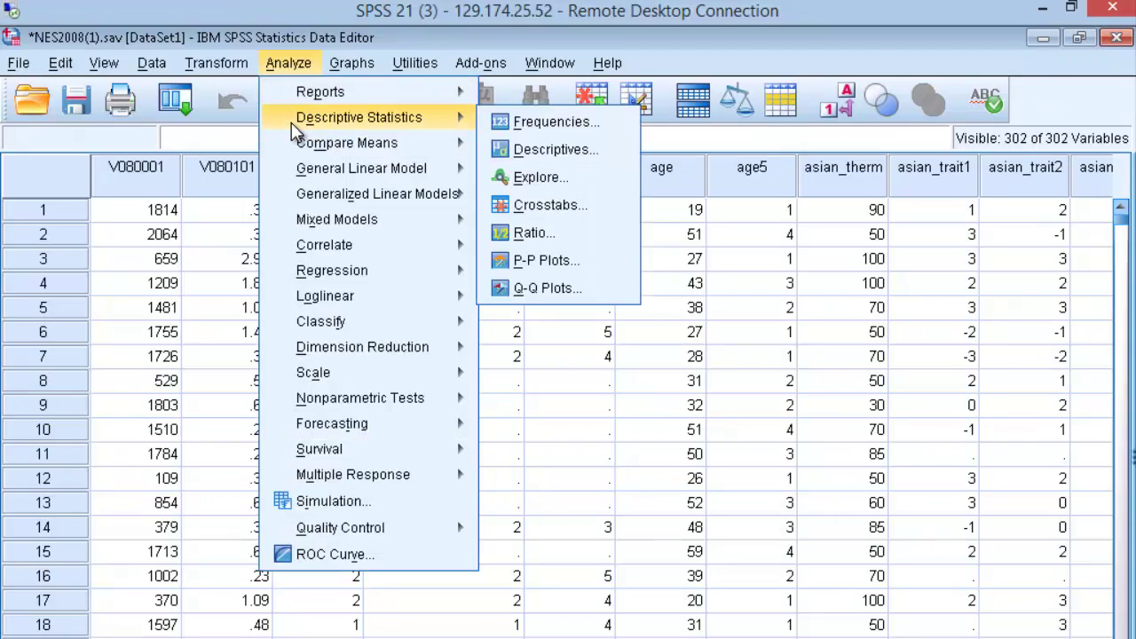
mouse_move(450, 142)
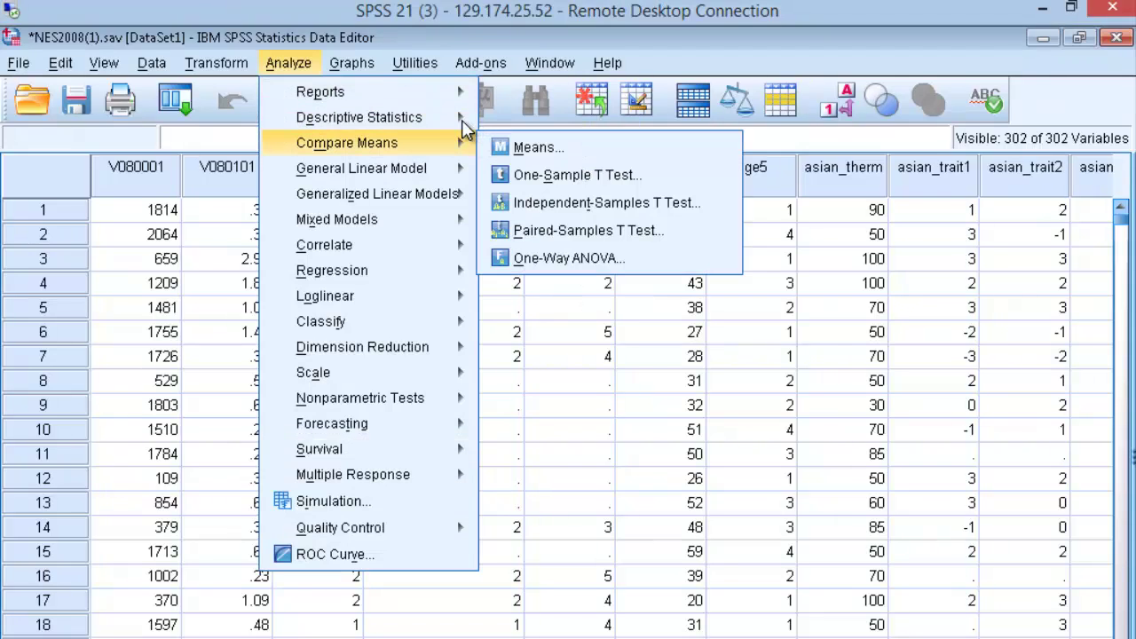
mouse_move(457, 118)
click(527, 119)
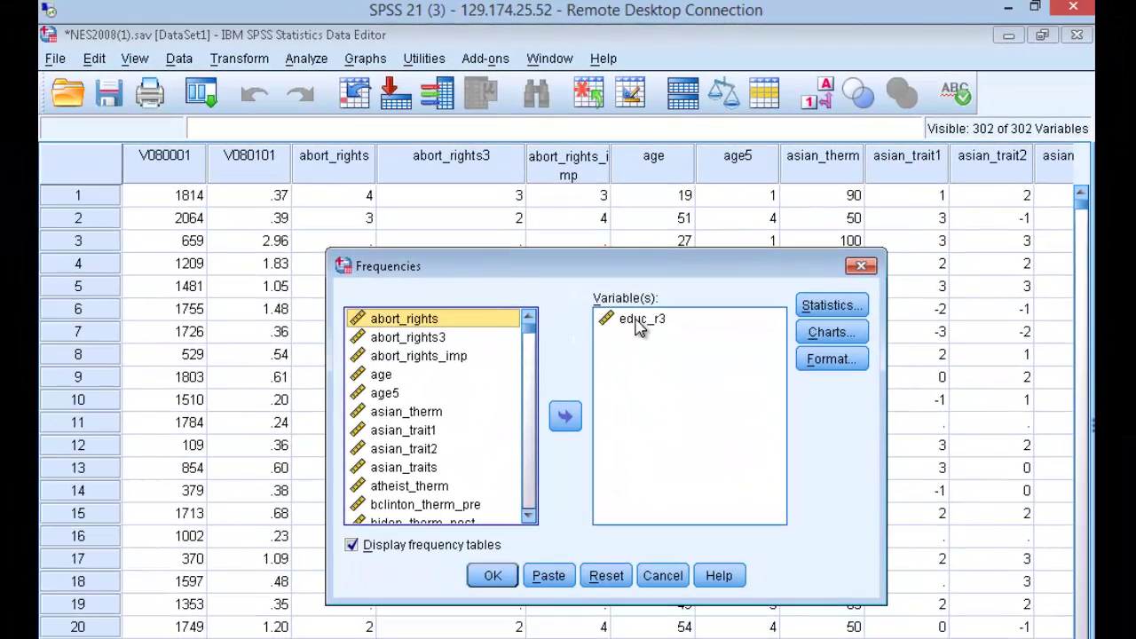
click(641, 321)
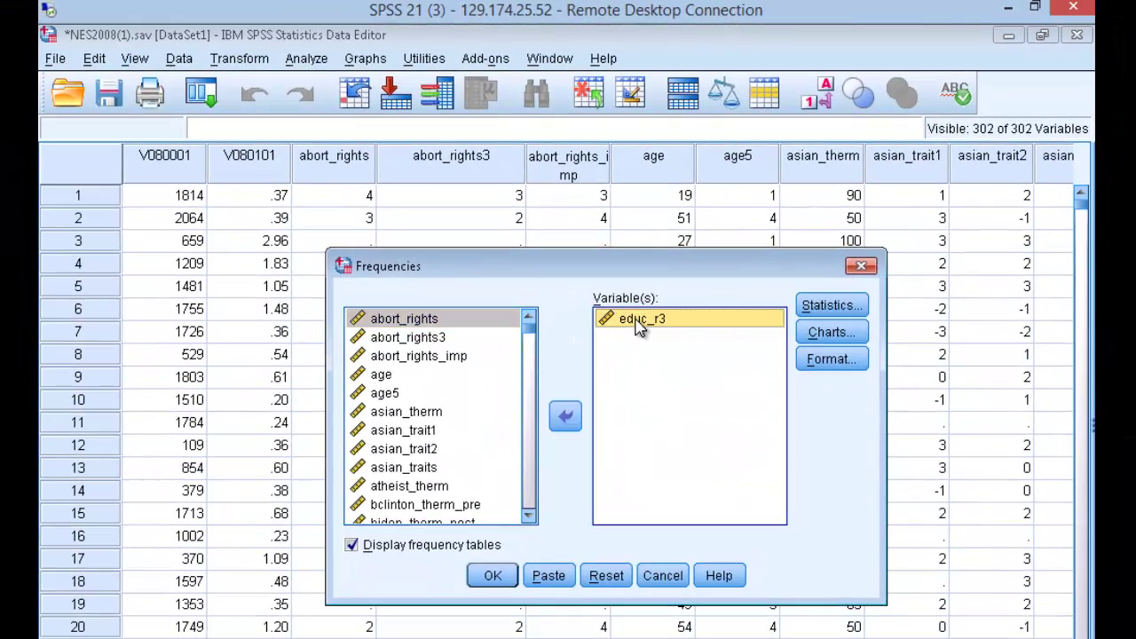
click(566, 421)
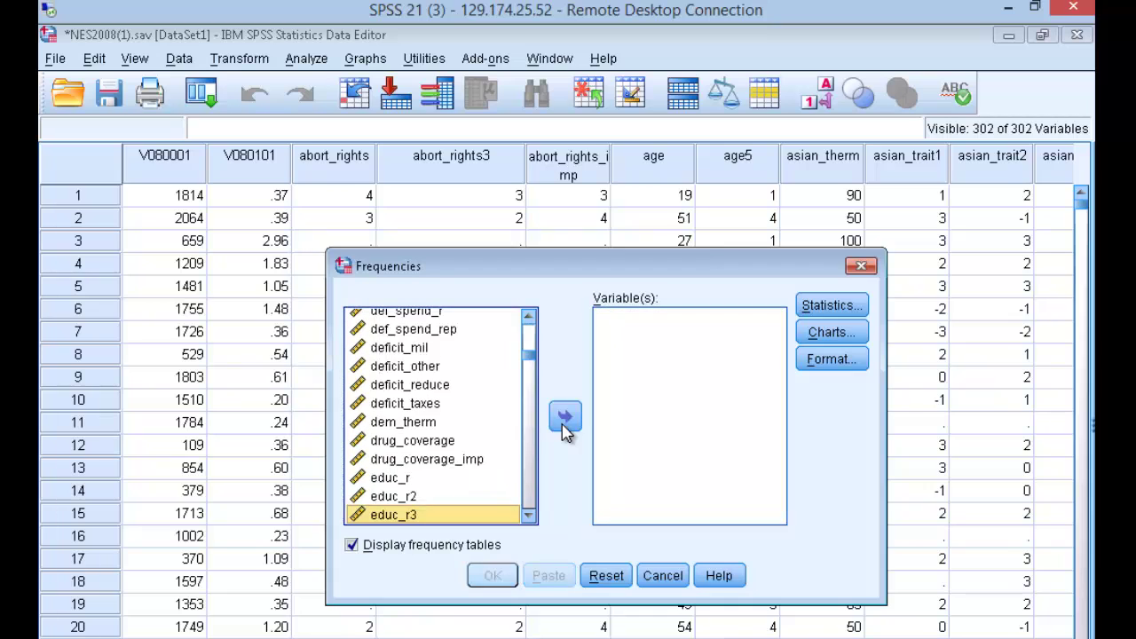
Step: Move educ_r into Variable(s) and bring up its Statistics options
click(395, 481)
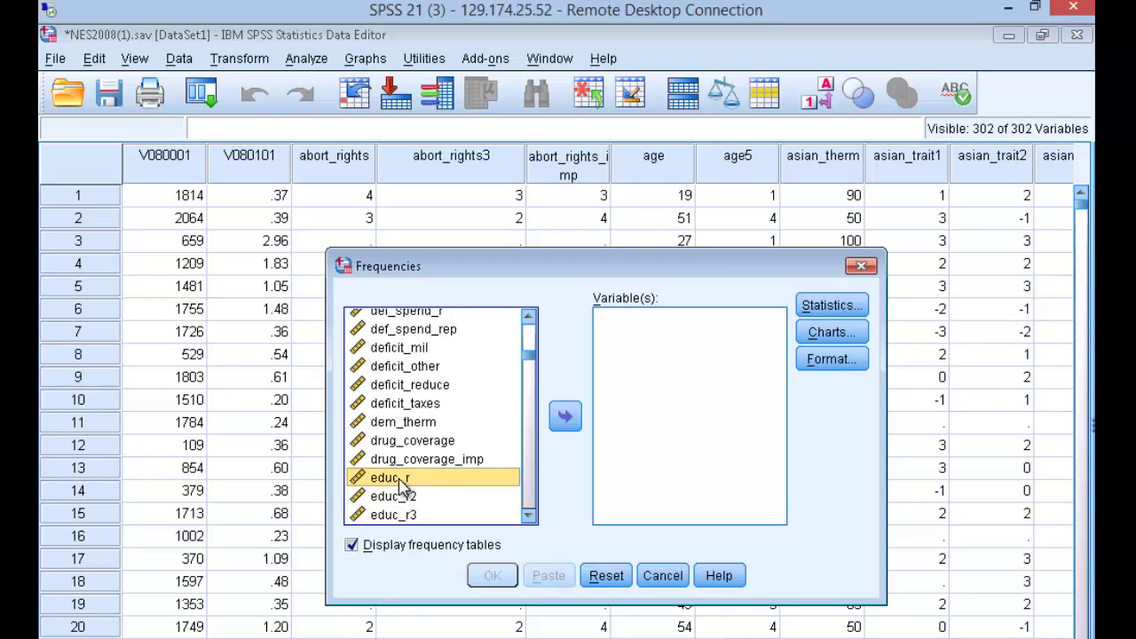
click(565, 418)
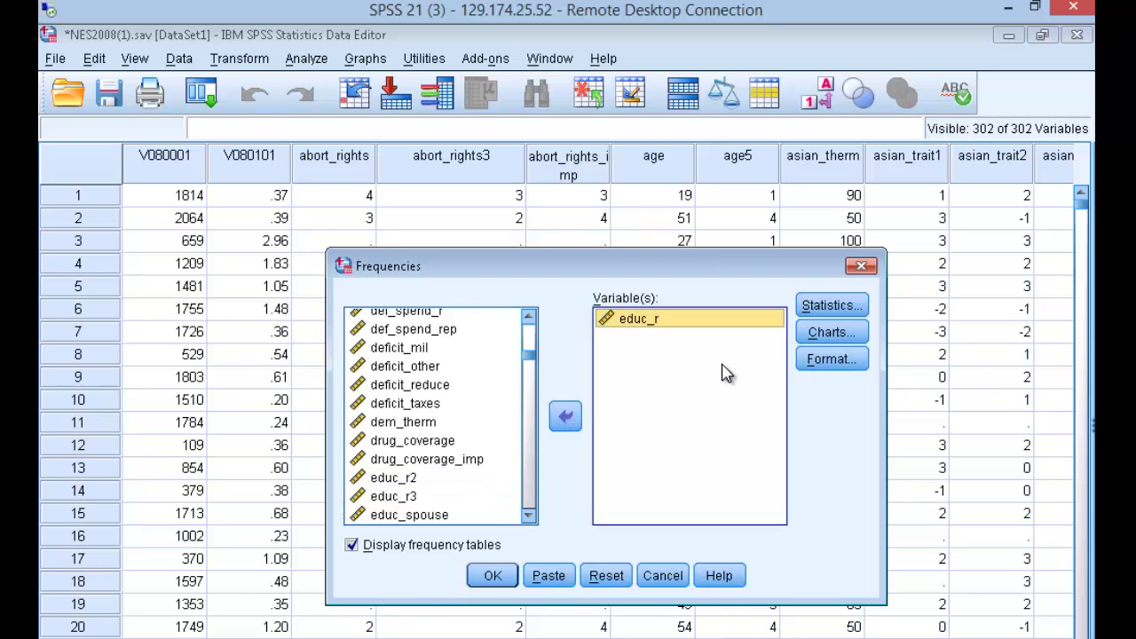
click(832, 308)
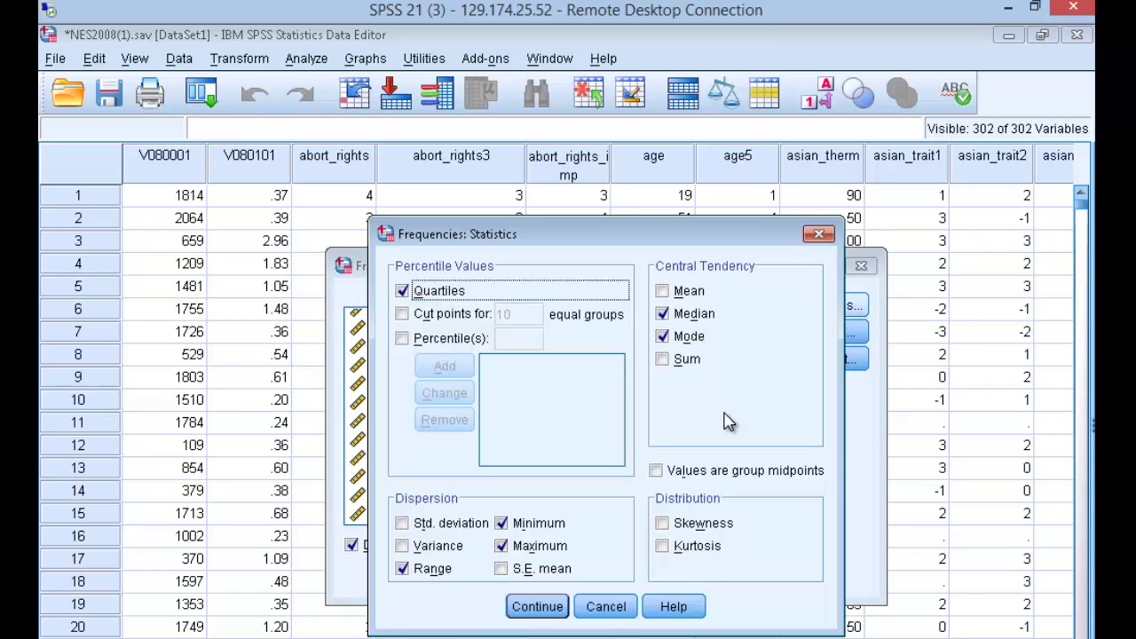
Step: Add Mean, Std. deviation and Variance for educ_r and run the frequencies
click(662, 290)
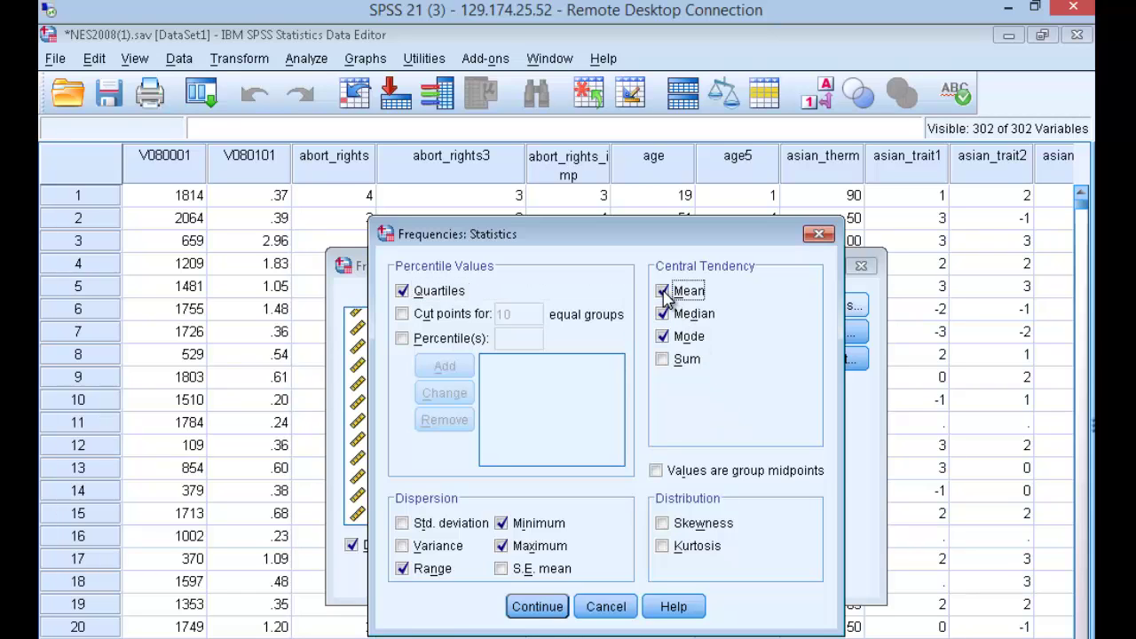
click(404, 527)
click(404, 546)
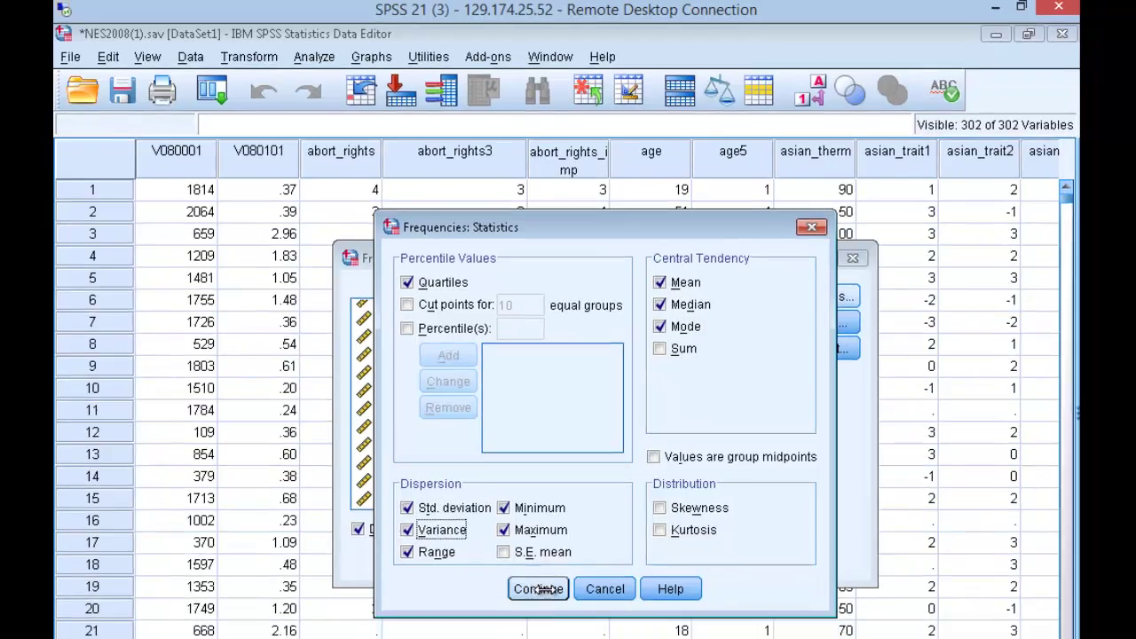
click(531, 606)
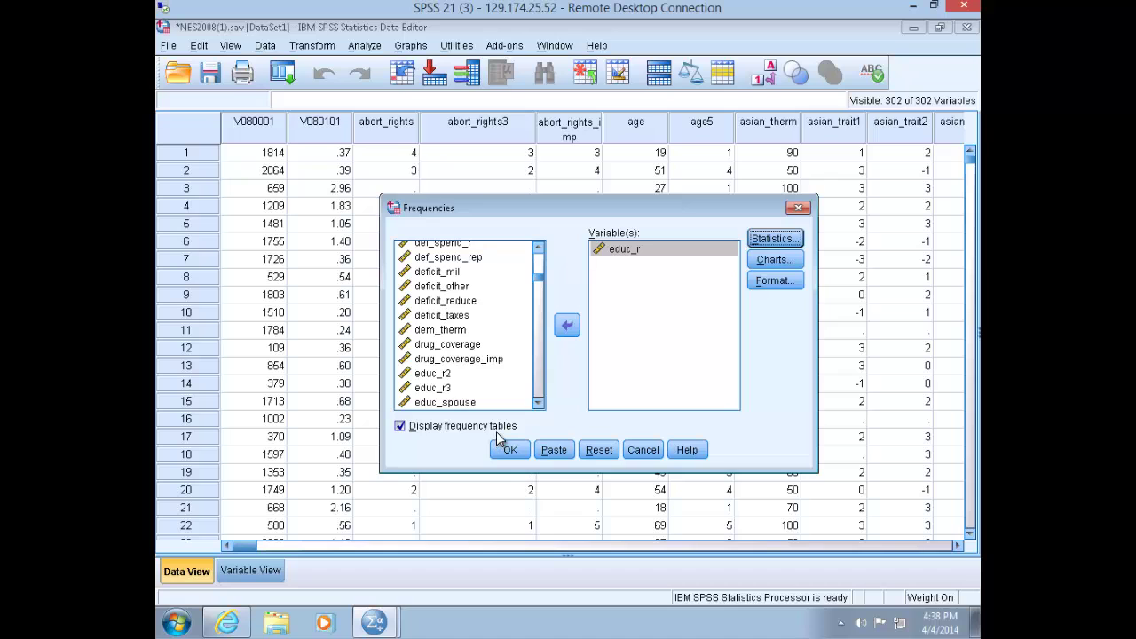
click(500, 450)
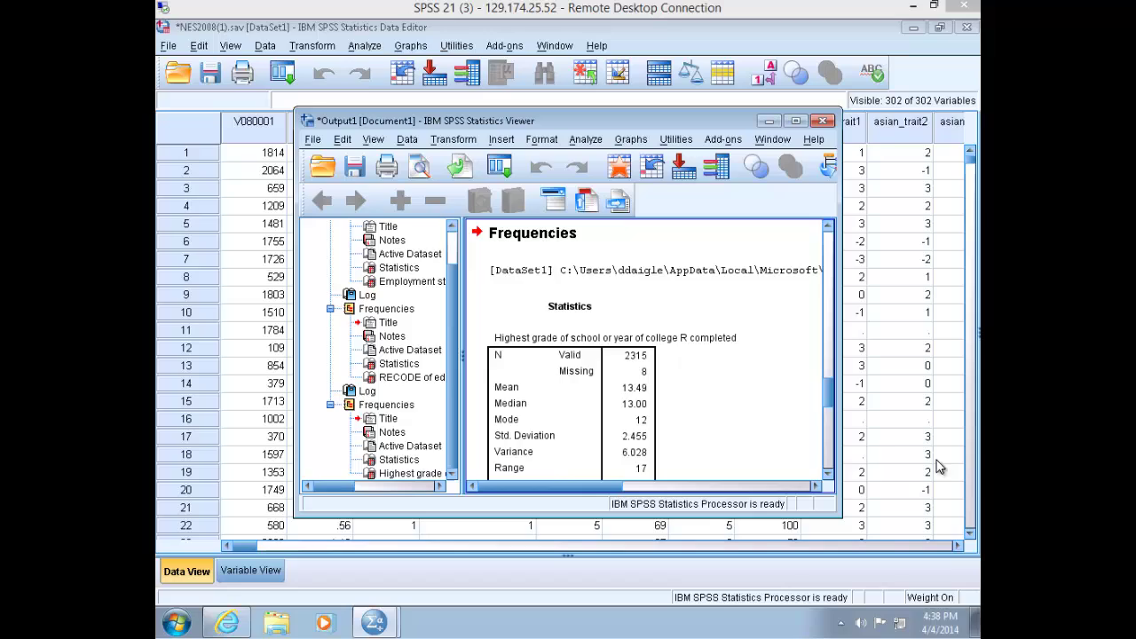
Step: Maximize the Output Viewer and scroll down to the Highest grade of school frequency table
click(796, 122)
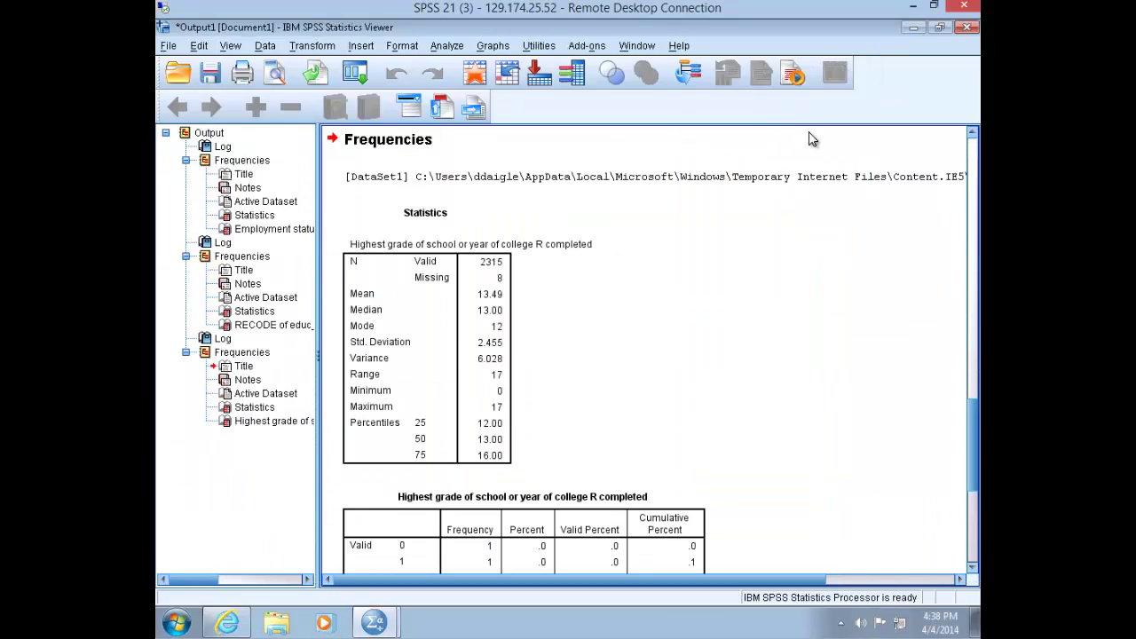
scroll(809, 404, down, 5)
scroll(825, 398, down, 3)
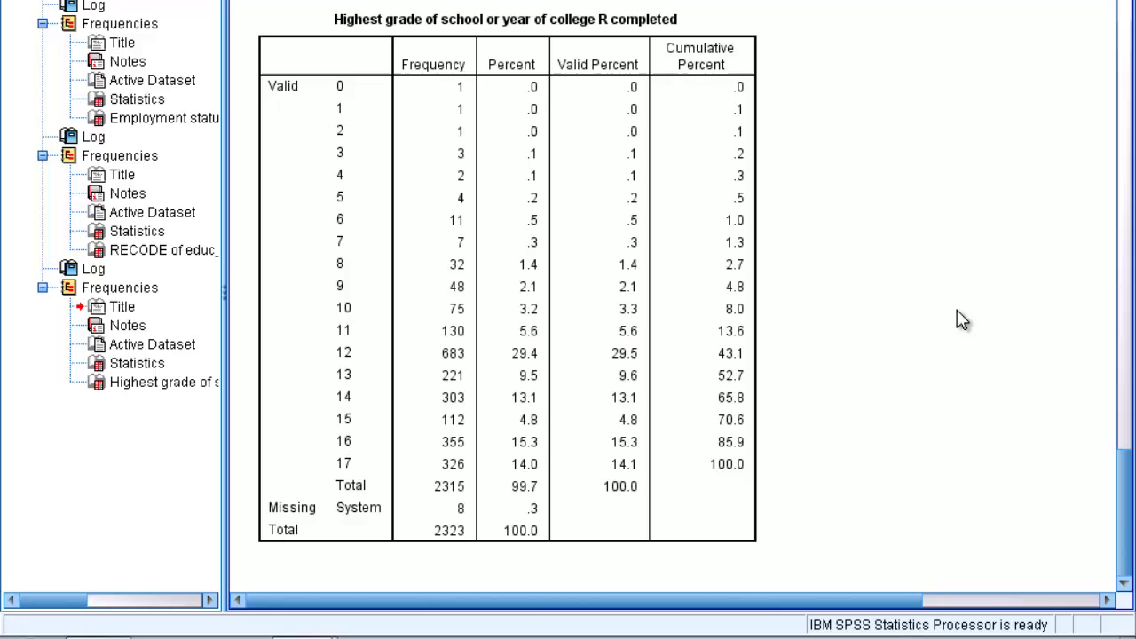
scroll(962, 320, up, 5)
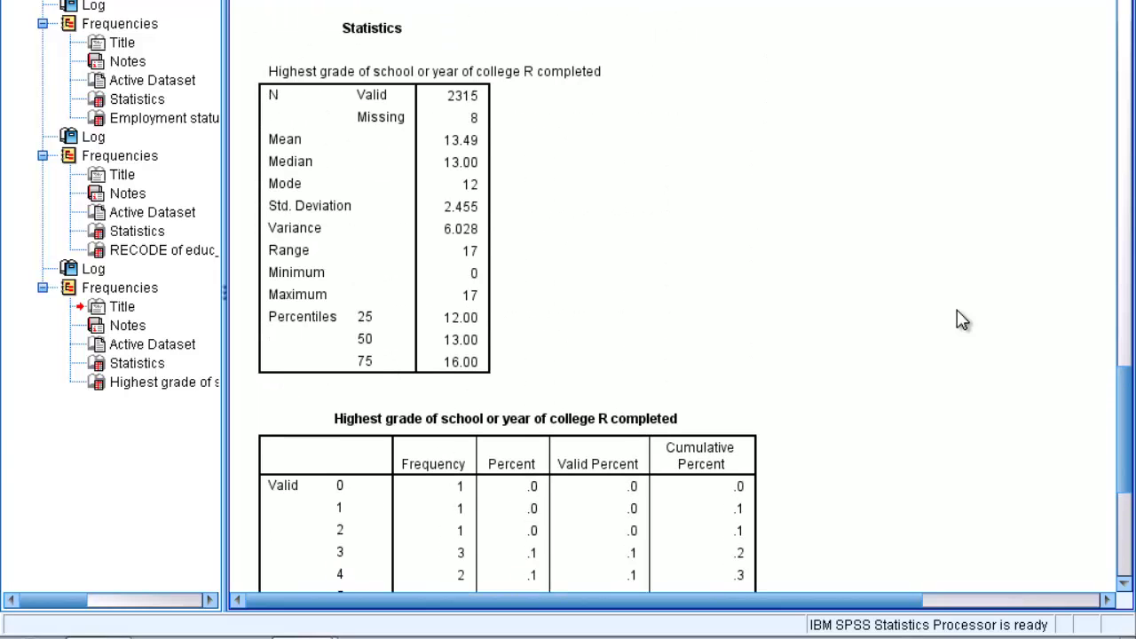